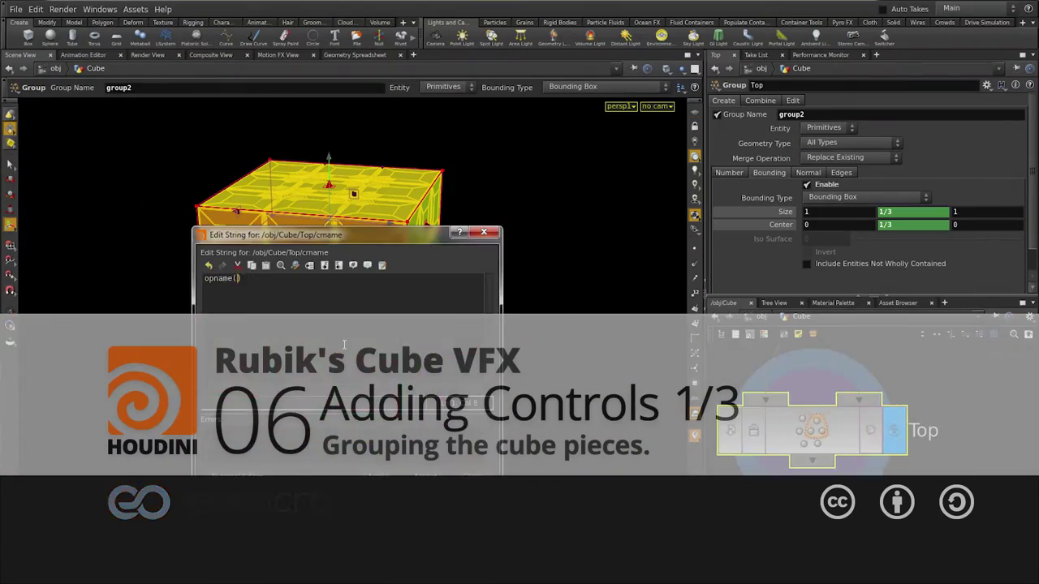
pyautogui.middleClick(802, 435)
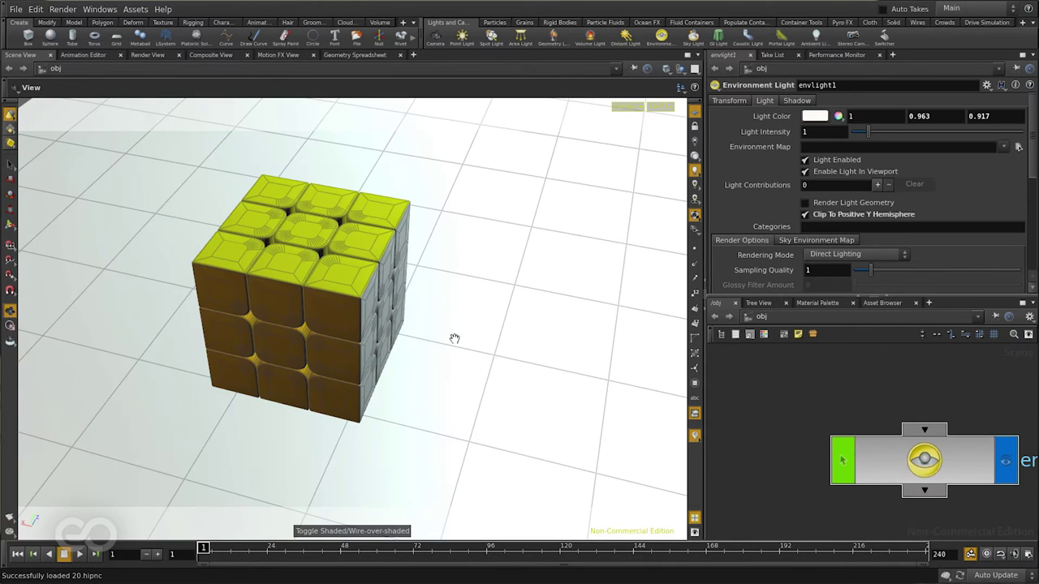
# Step: Switch the viewport to headlight-only lighting so the cube is no longer lit by the scene lights
pyautogui.moveTo(376, 372); pyautogui.dragTo(367, 351)
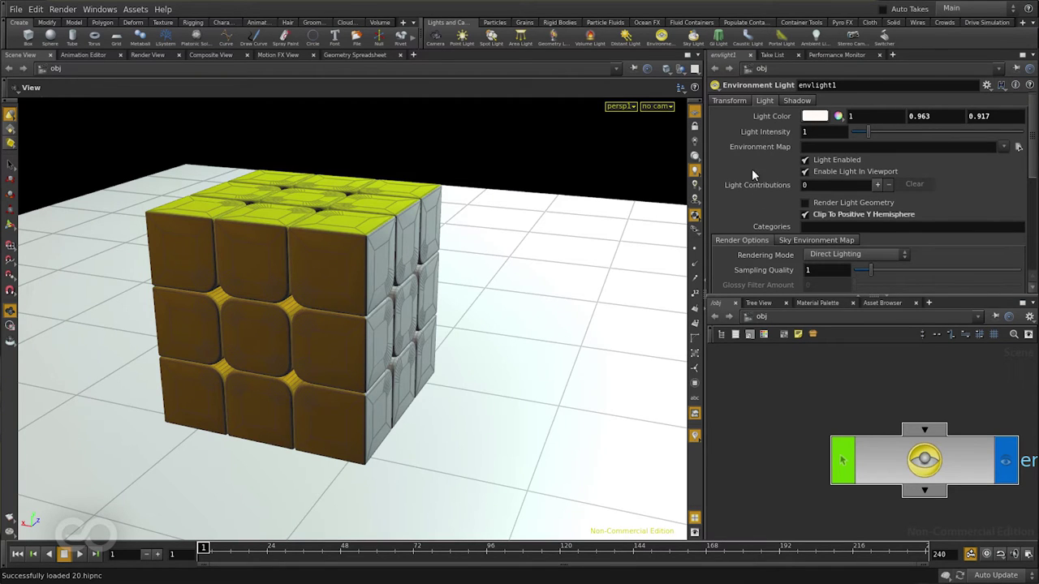
pyautogui.click(694, 162)
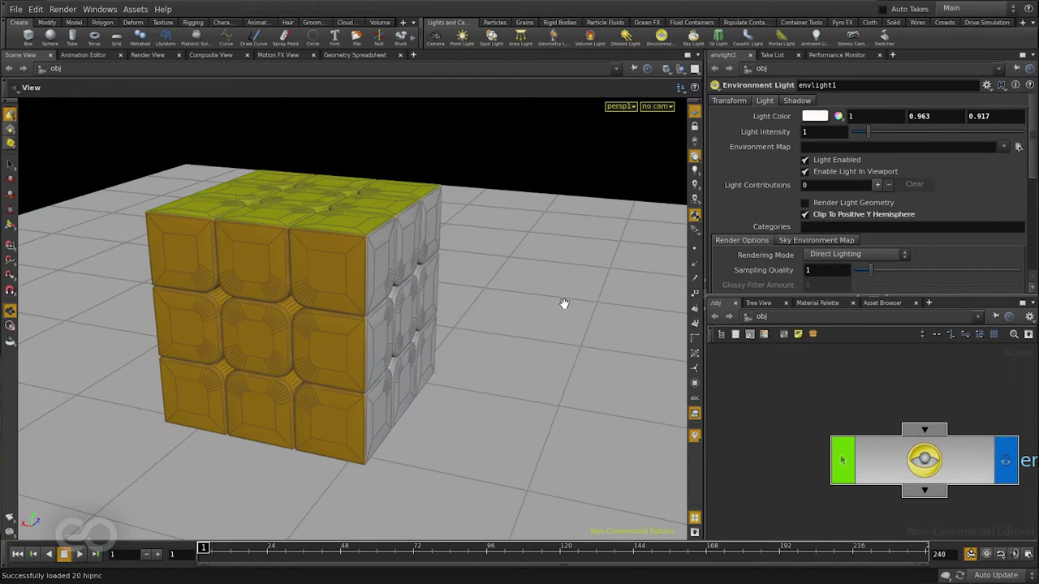
pyautogui.moveTo(363, 249)
pyautogui.mouseDown()
pyautogui.moveTo(262, 276)
pyautogui.moveTo(297, 288)
pyautogui.moveTo(311, 308)
pyautogui.moveTo(353, 234)
pyautogui.mouseUp()
# Step: Enter the Cube object's network and bring its whole node chain into view
pyautogui.scroll(-8, 944, 486)
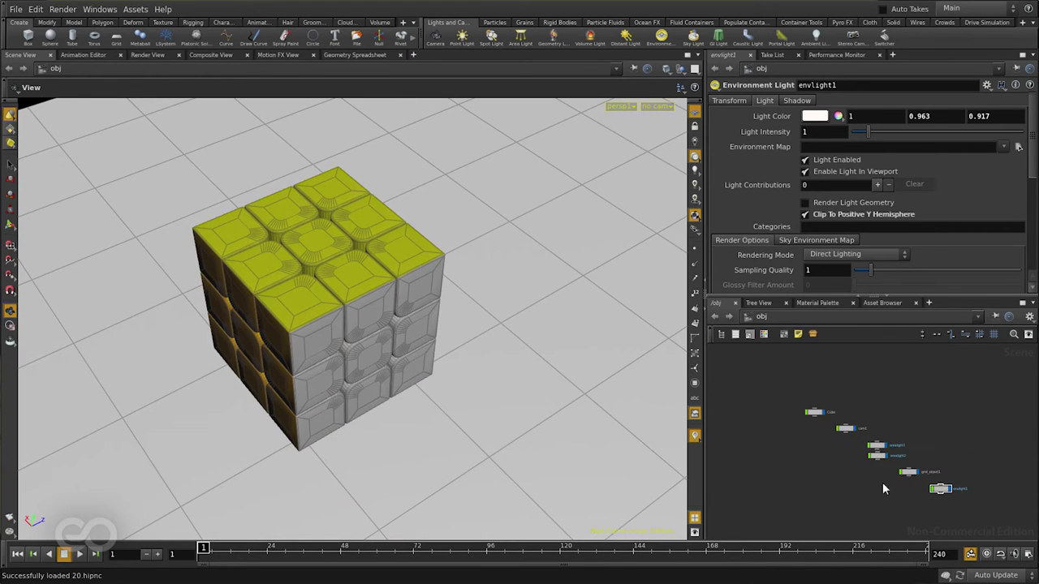
pyautogui.scroll(7, 831, 410)
pyautogui.doubleClick(796, 438)
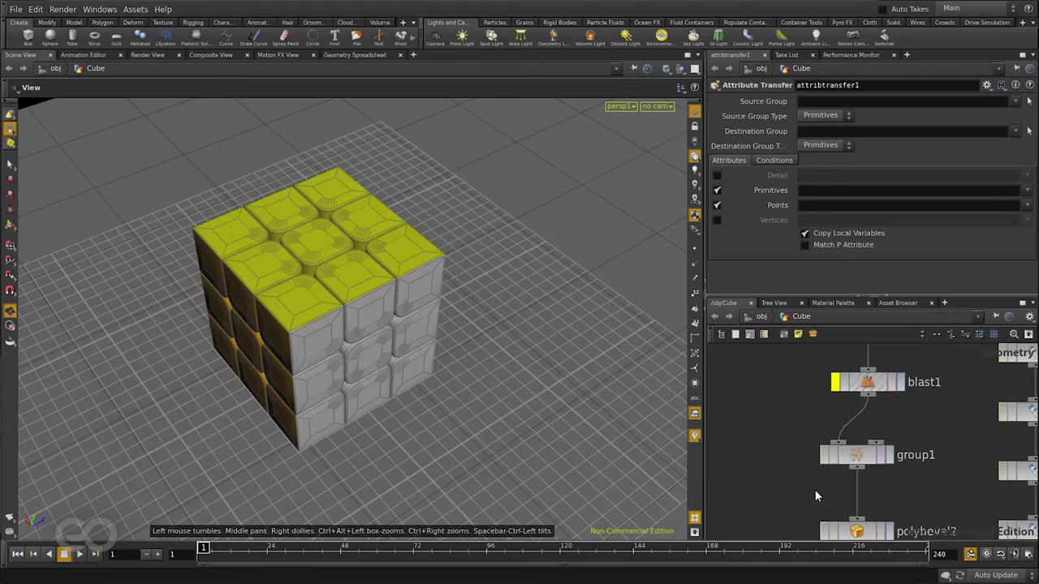
pyautogui.scroll(-4, 844, 411)
pyautogui.scroll(2, 844, 411)
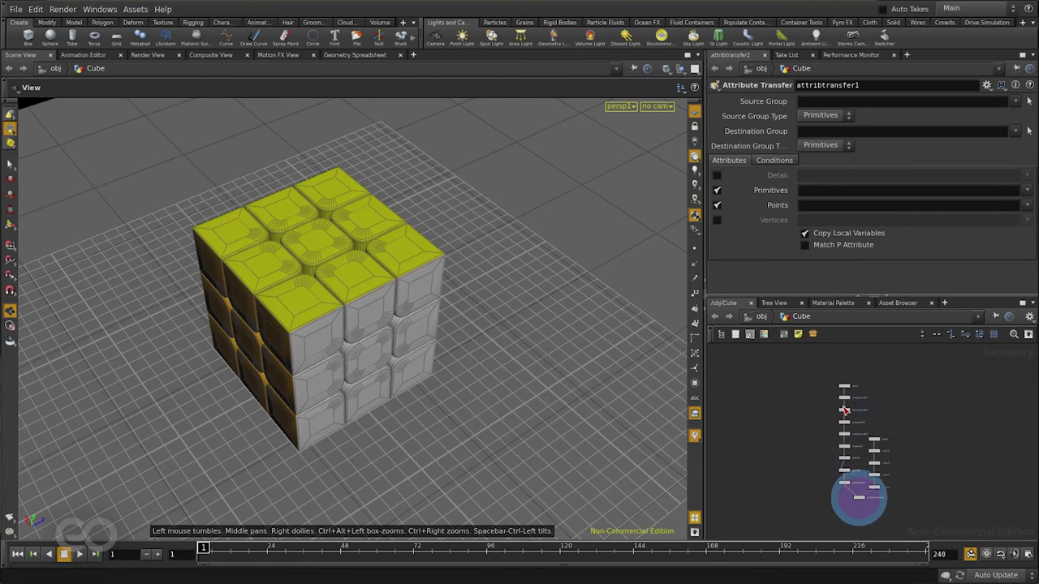
# Step: Hide all other objects in the viewport while working inside the Cube object
pyautogui.moveTo(347, 351); pyautogui.dragTo(514, 333)
pyautogui.moveTo(515, 334); pyautogui.dragTo(354, 334, button='right')
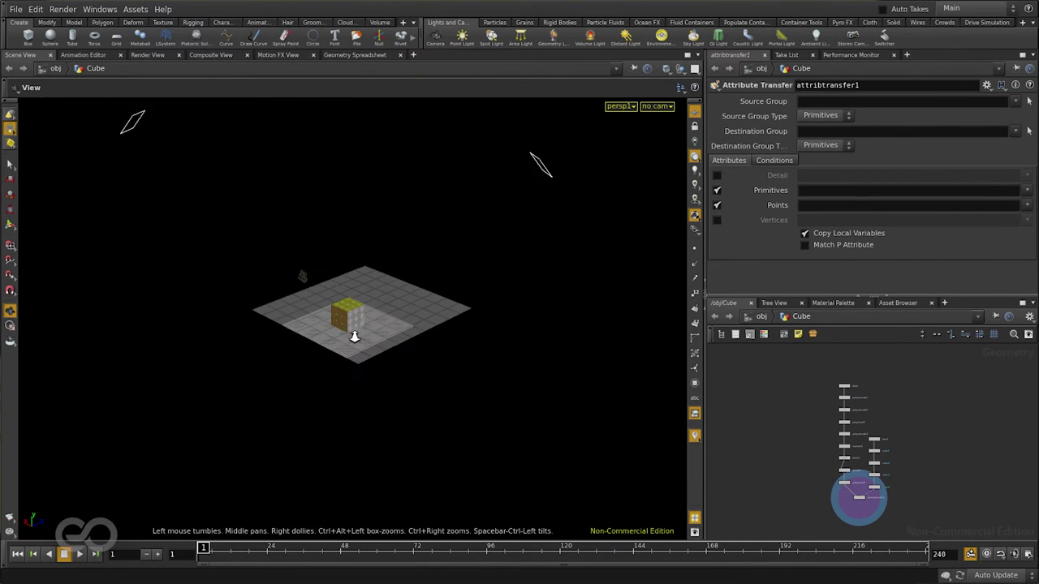
pyautogui.moveTo(354, 334); pyautogui.dragTo(406, 371)
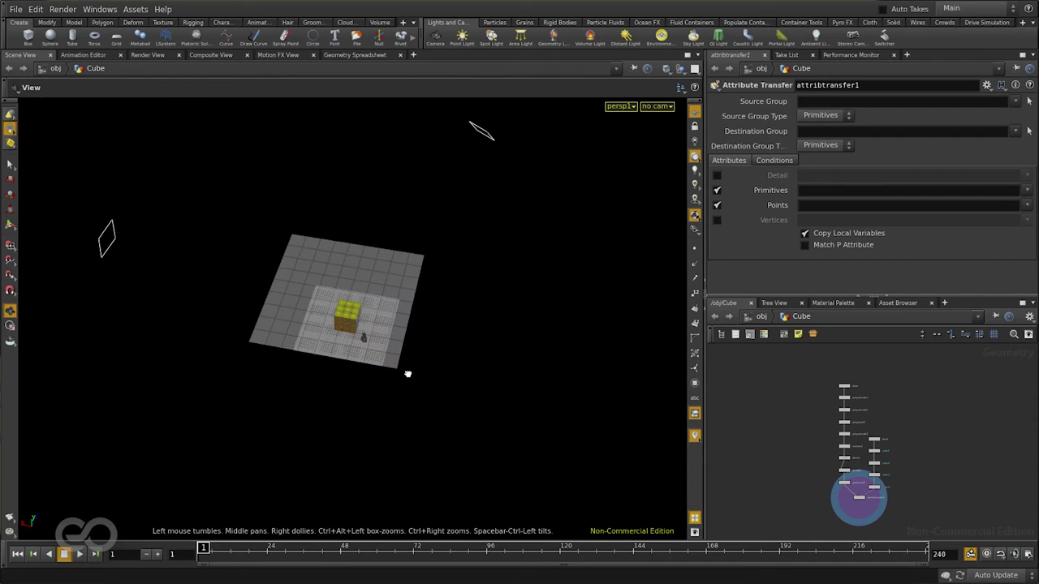
pyautogui.click(681, 69)
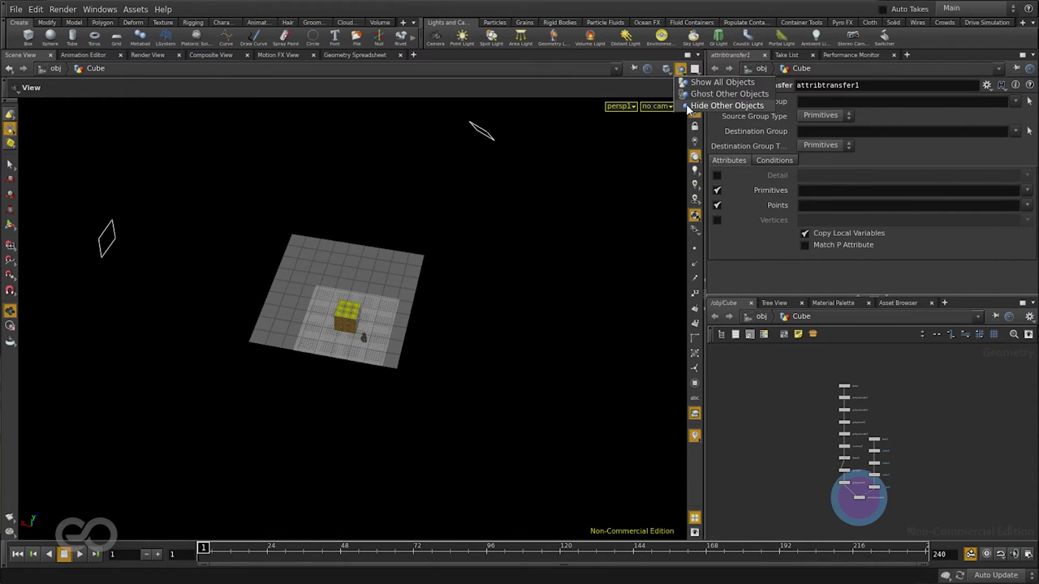
pyautogui.click(726, 106)
pyautogui.scroll(8, 301, 232)
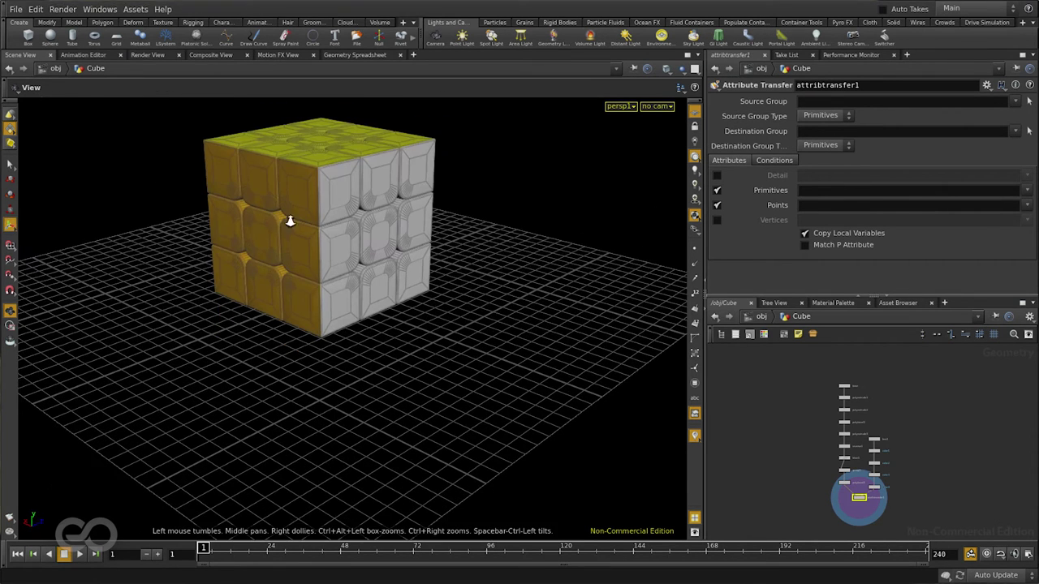
pyautogui.scroll(3, 339, 223)
# Step: Turn off the reference grid plane in the viewport around the cube
pyautogui.moveTo(339, 223); pyautogui.dragTo(346, 385, button='middle')
pyautogui.moveTo(304, 381); pyautogui.dragTo(637, 399)
pyautogui.press('Return')
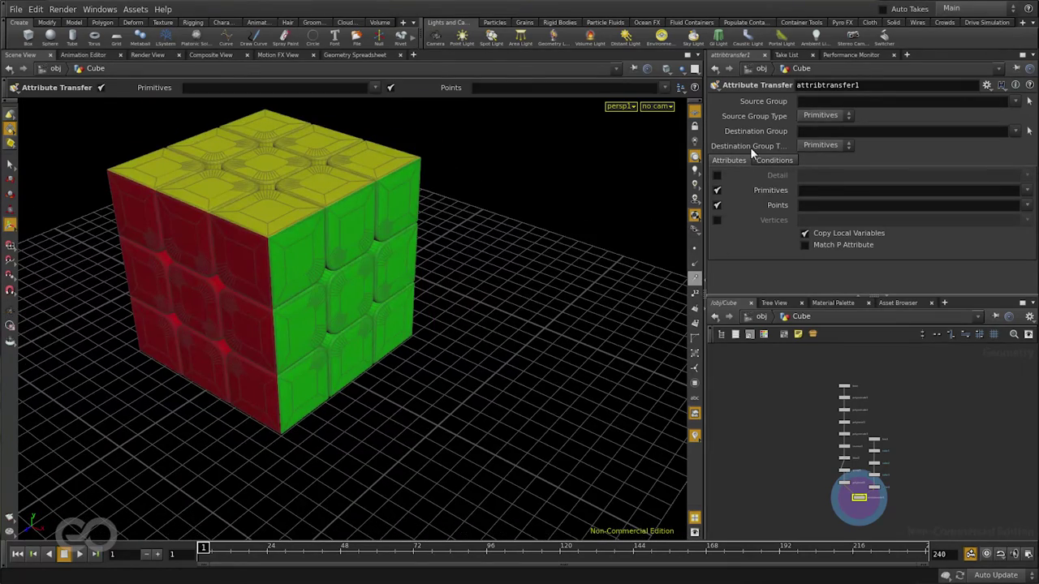
pyautogui.click(693, 118)
pyautogui.press('Escape')
pyautogui.moveTo(154, 249); pyautogui.dragTo(317, 278)
pyautogui.press('Return')
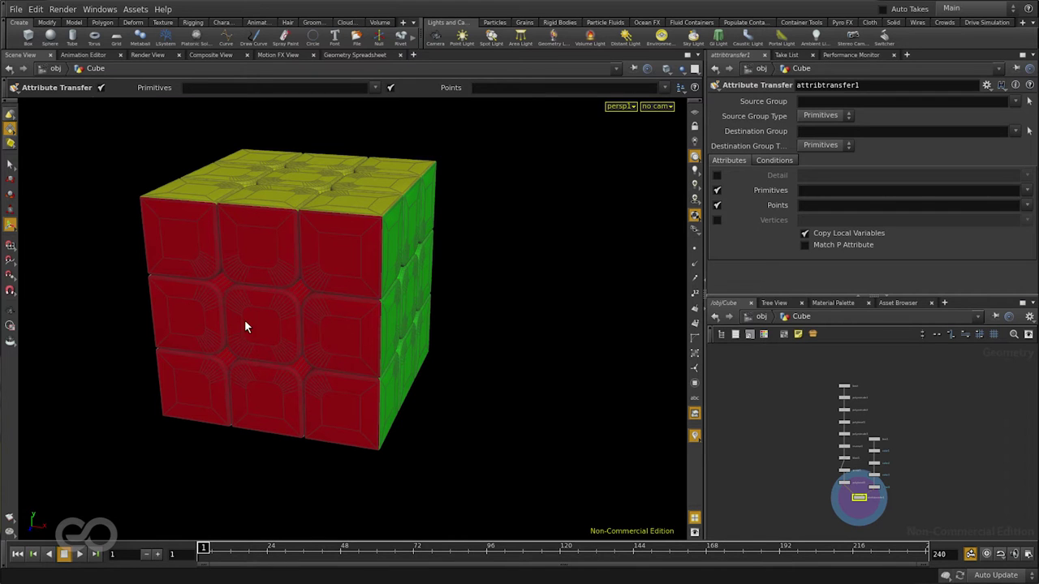
pyautogui.press('Escape')
pyautogui.moveTo(359, 325); pyautogui.dragTo(301, 336)
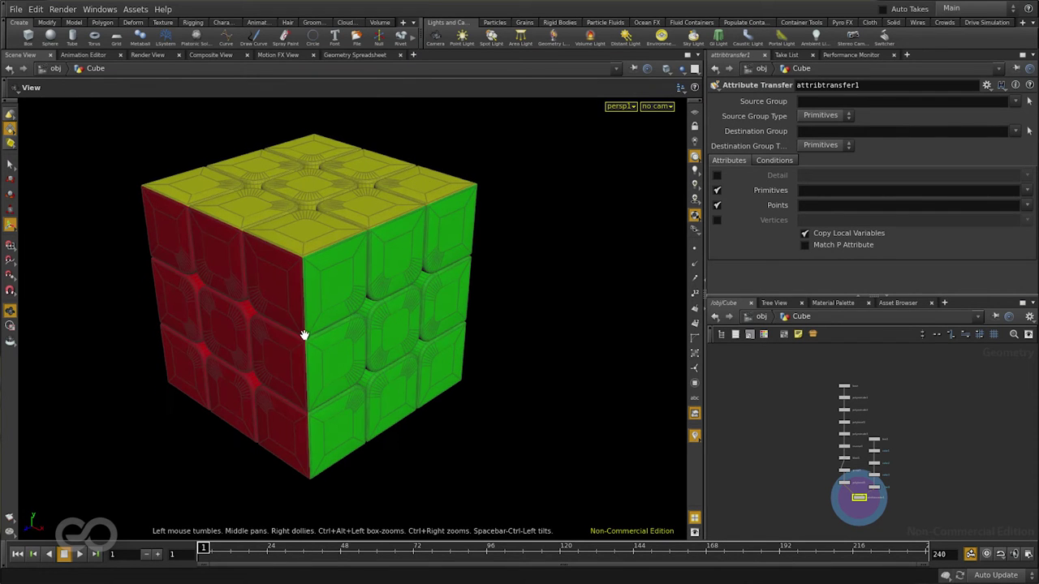
pyautogui.press('Return')
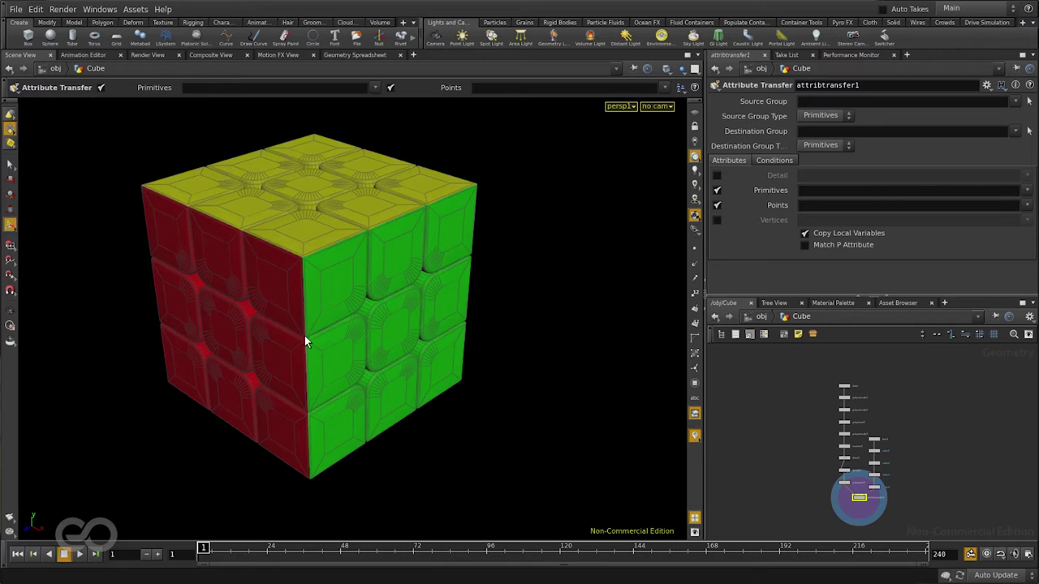
# Step: Add a Group node below attribtransfer1 and wire it to that node's output
pyautogui.scroll(5, 814, 449)
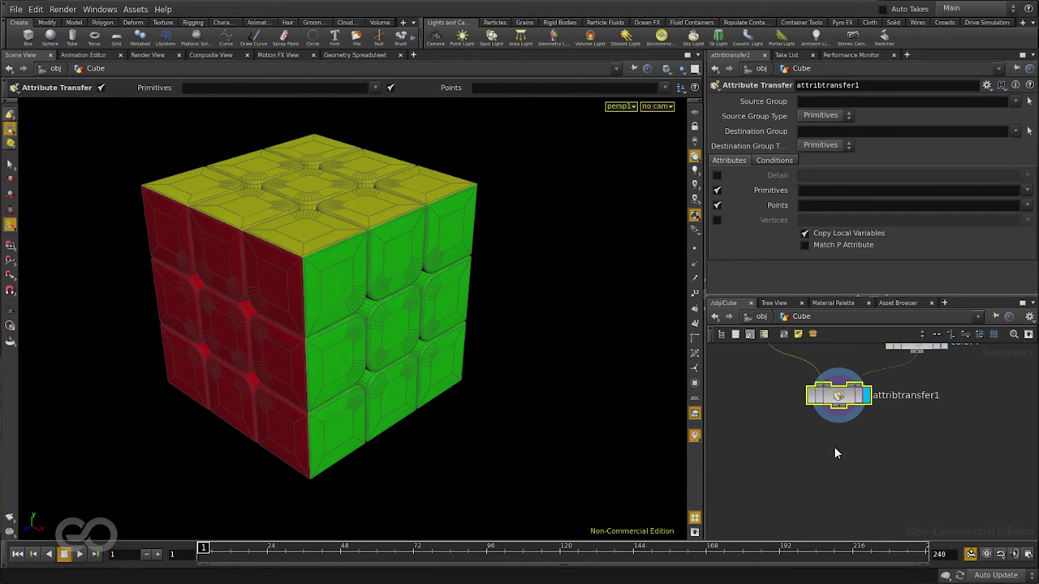
pyautogui.press('Tab')
pyautogui.write('group')
pyautogui.press('Return')
pyautogui.click(822, 459)
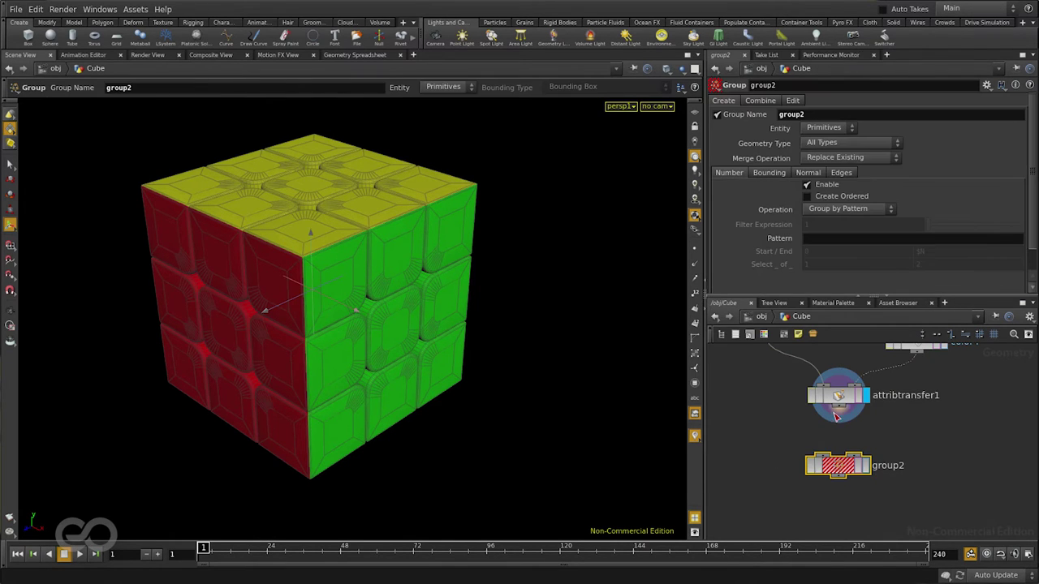
pyautogui.scroll(3, 891, 475)
# Step: Rename the new group node to Top and make it the displayed node
pyautogui.doubleClick(890, 467)
pyautogui.write('Top')
pyautogui.press('Return')
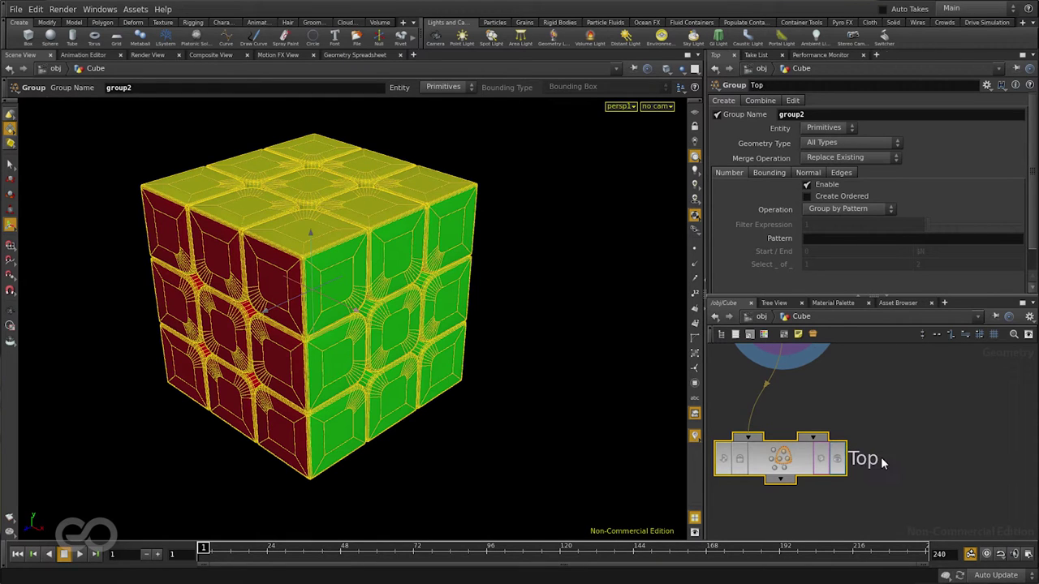
pyautogui.press('Return')
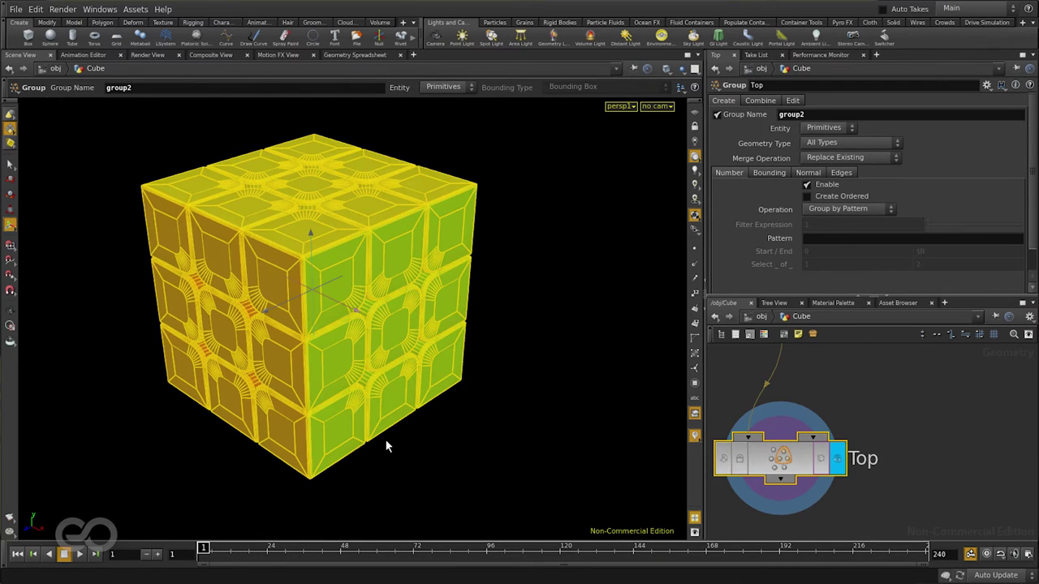
# Step: Disable number-based grouping on the Top node and enable bounding grouping with the Bounding Box type
pyautogui.moveTo(325, 310); pyautogui.dragTo(258, 230)
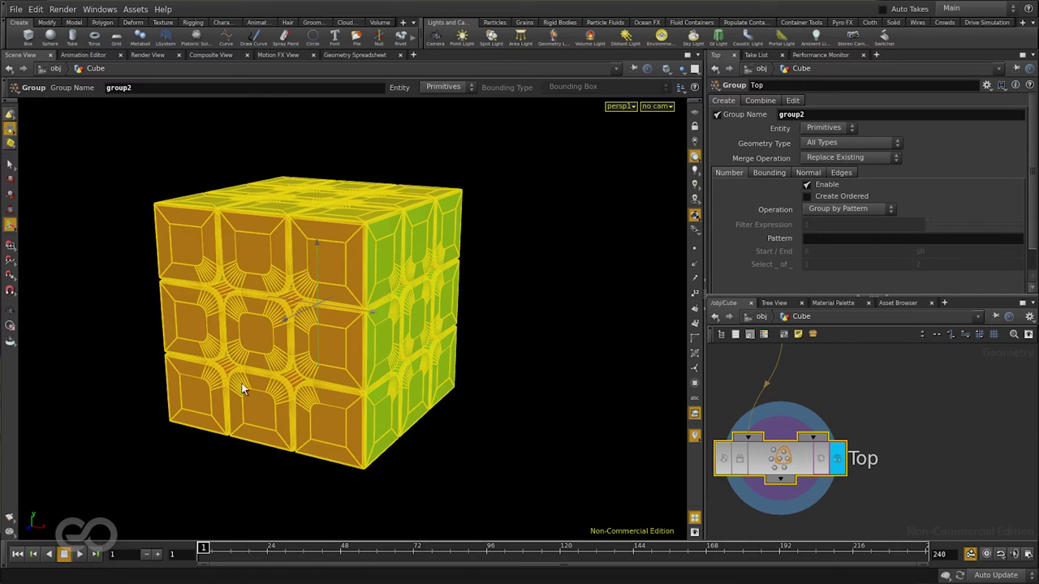
pyautogui.press('Escape')
pyautogui.moveTo(251, 299); pyautogui.dragTo(375, 331)
pyautogui.press('Return')
pyautogui.click(808, 186)
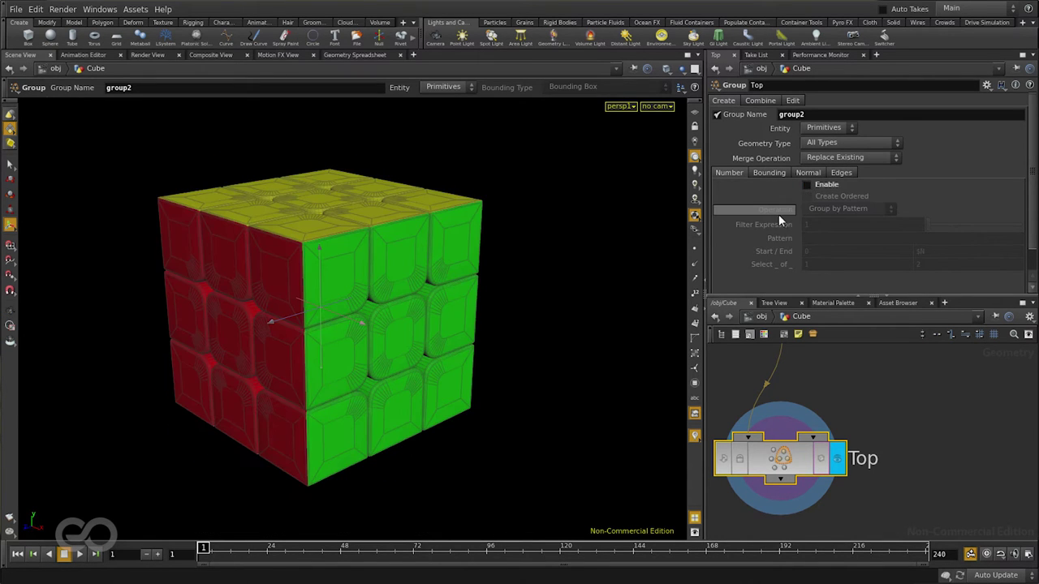
pyautogui.click(766, 174)
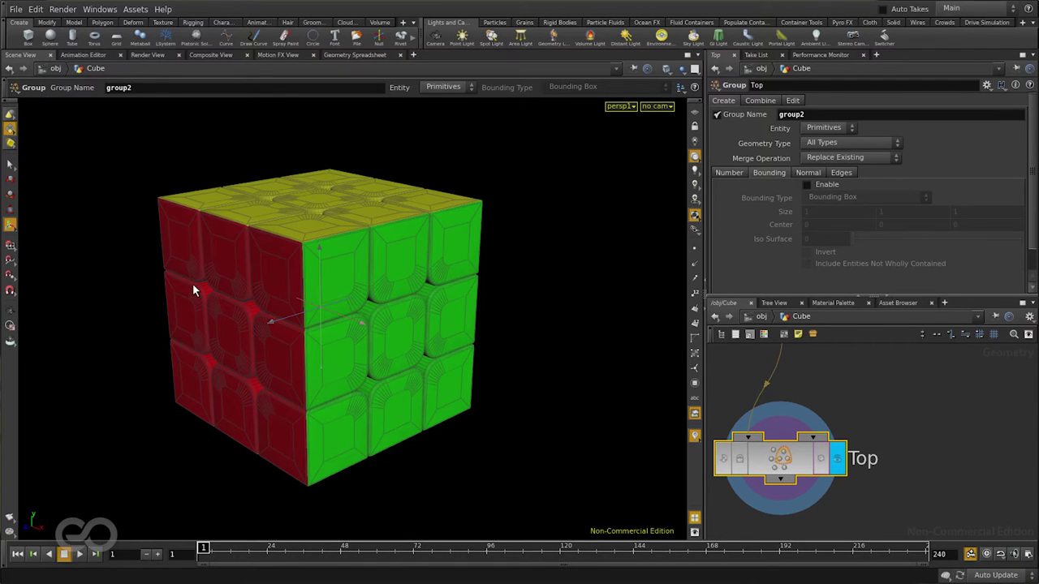
pyautogui.click(808, 186)
# Step: Try a bounding box size of 1.5 on all axes, adjust it with its handle, and undo the changes
pyautogui.moveTo(784, 213); pyautogui.dragTo(821, 209, button='middle')
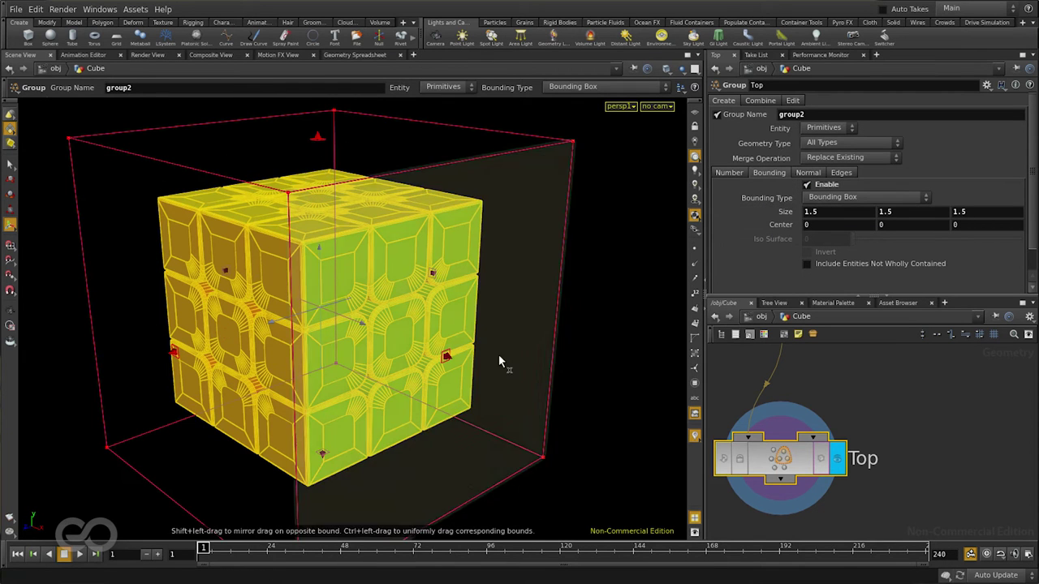
pyautogui.press('Escape')
pyautogui.moveTo(498, 355); pyautogui.dragTo(245, 334)
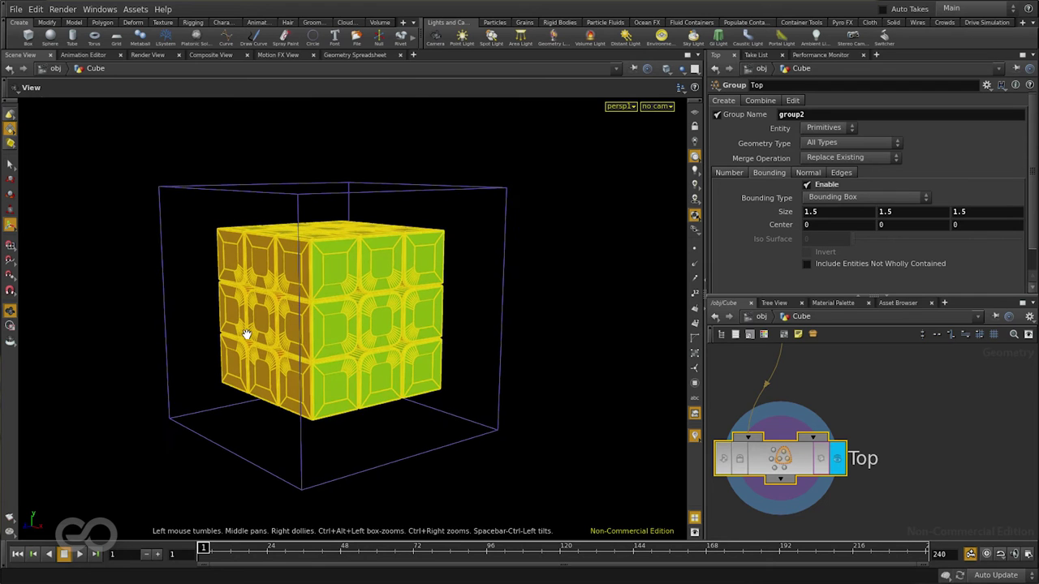
pyautogui.press('Return')
pyautogui.moveTo(325, 309); pyautogui.dragTo(451, 232)
pyautogui.hotkey('ctrl', 'z')
pyautogui.hotkey('ctrl', 'z')
pyautogui.hotkey('ctrl', 'z')
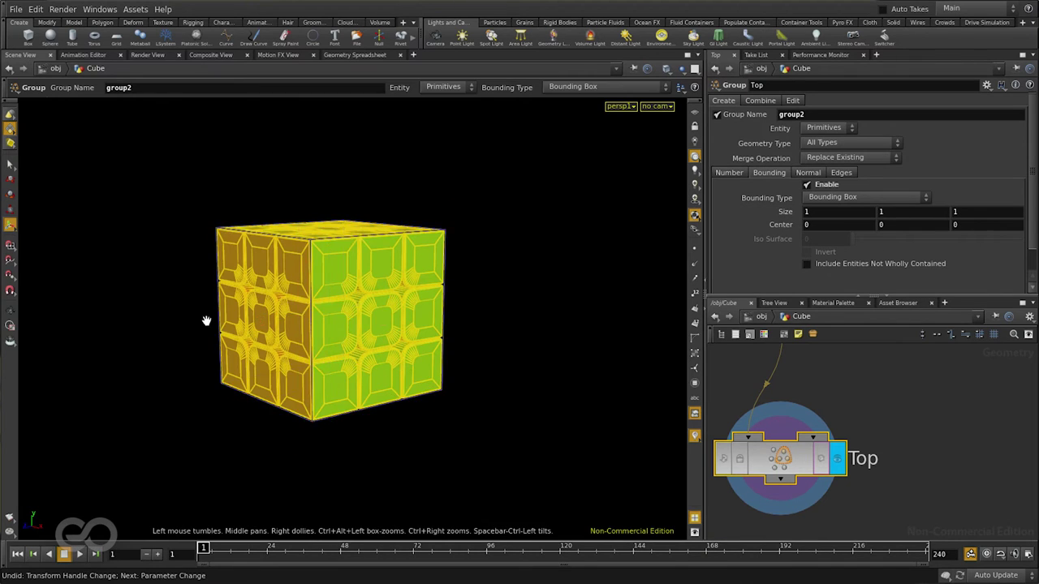
# Step: Raise the bounding box's lower face until it encloses only the cube's top layer, about 0.33 high
pyautogui.keyDown('alt'); pyautogui.moveTo(206, 320); pyautogui.dragTo(259, 288); pyautogui.keyUp('alt')
pyautogui.keyDown('alt'); pyautogui.moveTo(319, 282); pyautogui.dragTo(371, 301, button='right'); pyautogui.keyUp('alt')
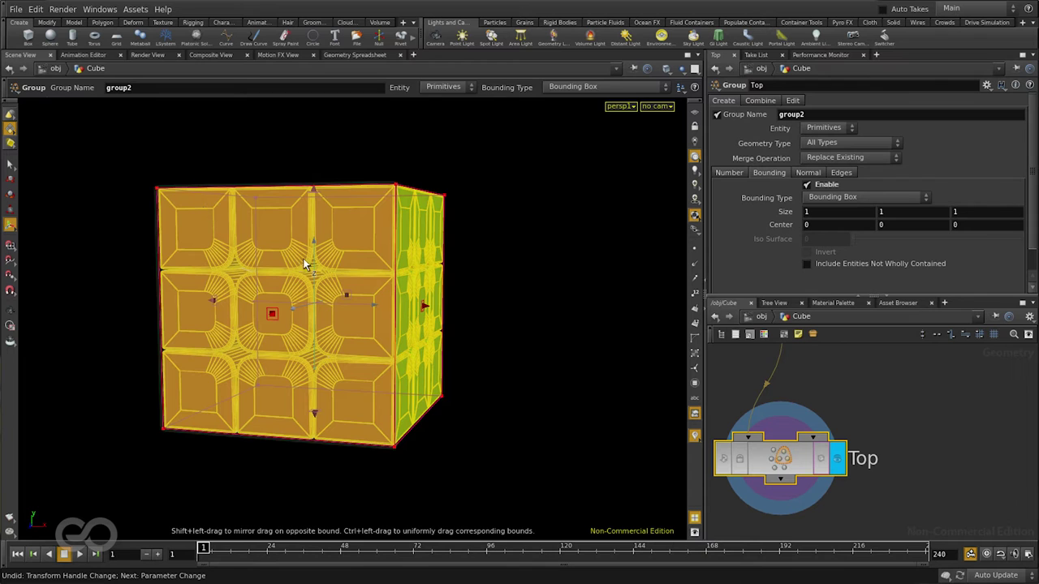
pyautogui.keyDown('alt'); pyautogui.moveTo(302, 258); pyautogui.dragTo(317, 271); pyautogui.keyUp('alt')
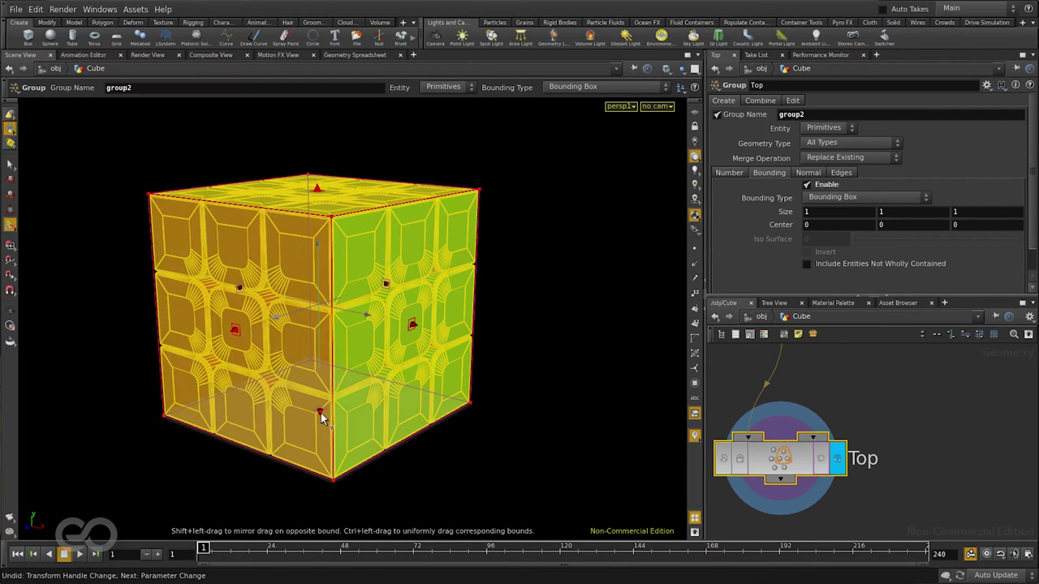
pyautogui.moveTo(322, 414); pyautogui.dragTo(332, 267)
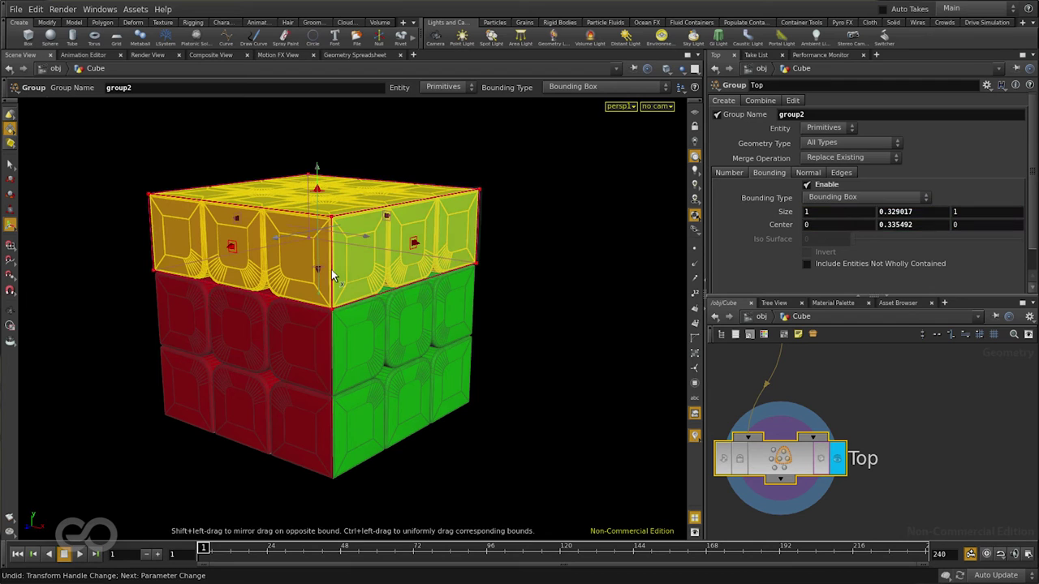
# Step: Set both the Y size and the Y center of the Top group's bounding box to 1/3
pyautogui.click(918, 211)
pyautogui.write('1/3')
pyautogui.press('Tab')
pyautogui.press('Tab')
pyautogui.press('Tab')
pyautogui.write('1/3')
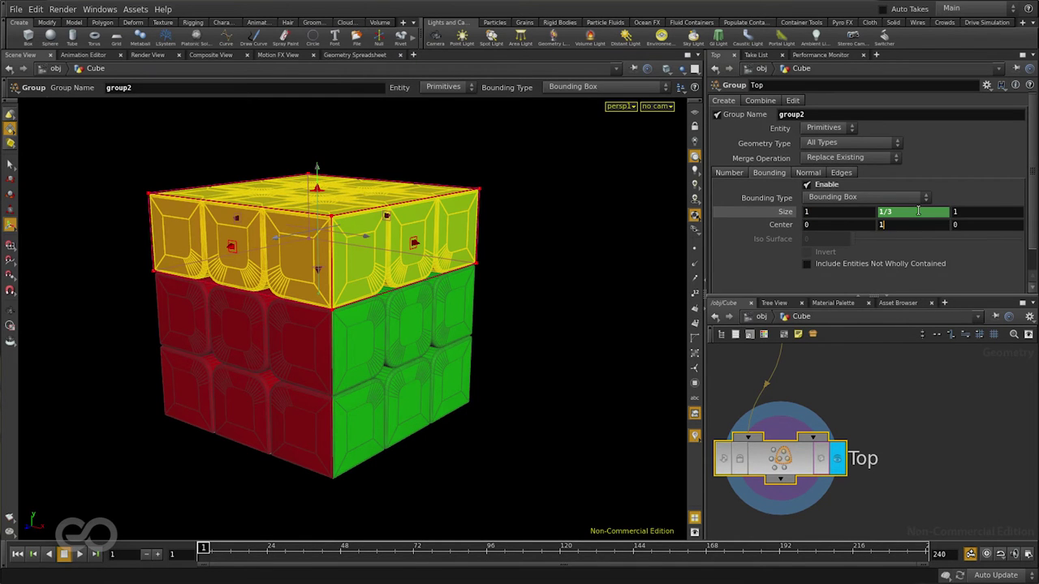
pyautogui.press('Return')
# Step: Examine the cube from several angles to check which pieces the Top group includes
pyautogui.keyDown('alt'); pyautogui.moveTo(255, 278); pyautogui.dragTo(329, 295); pyautogui.keyUp('alt')
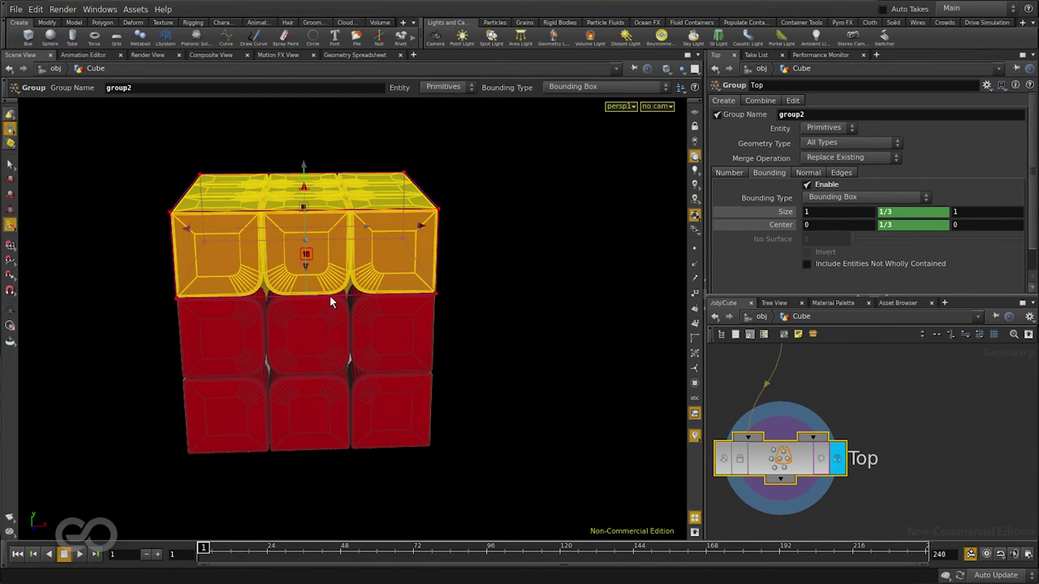
pyautogui.keyDown('alt'); pyautogui.moveTo(235, 332); pyautogui.dragTo(395, 326); pyautogui.keyUp('alt')
pyautogui.press('Return')
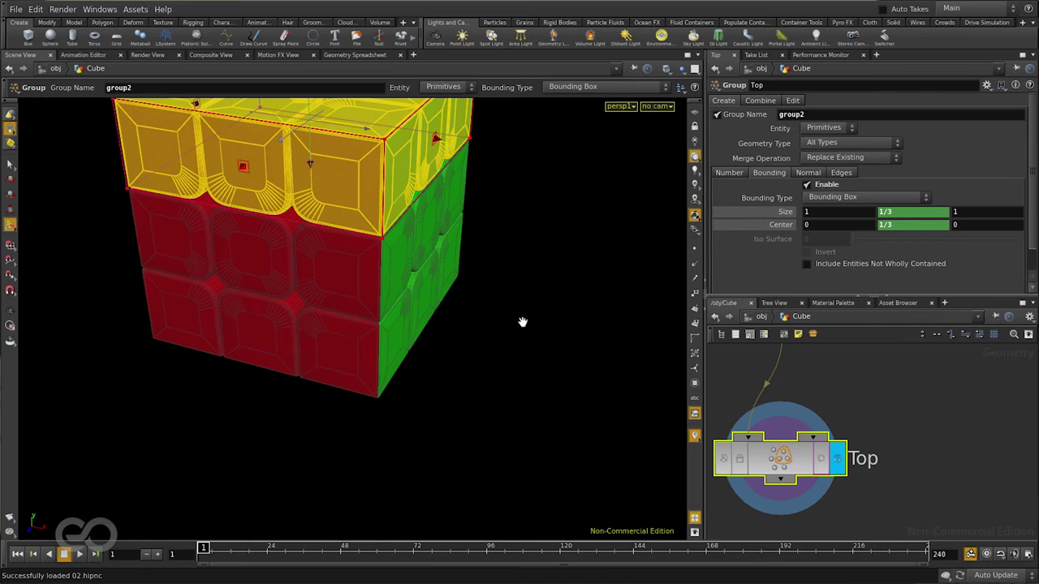
pyautogui.press('Escape')
pyautogui.scroll(-3, 413, 287)
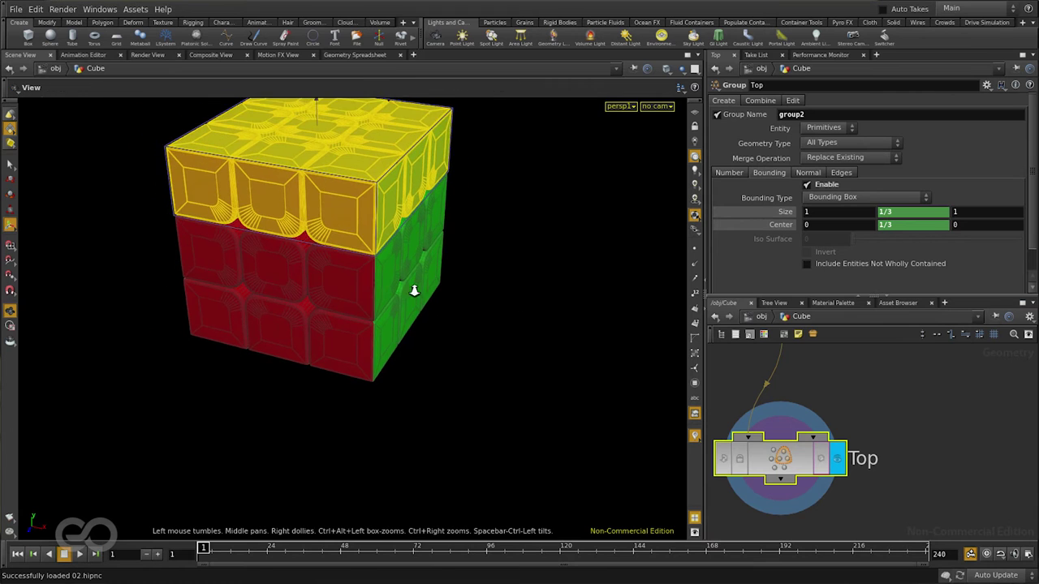
pyautogui.moveTo(408, 359); pyautogui.dragTo(352, 385)
pyautogui.press('Return')
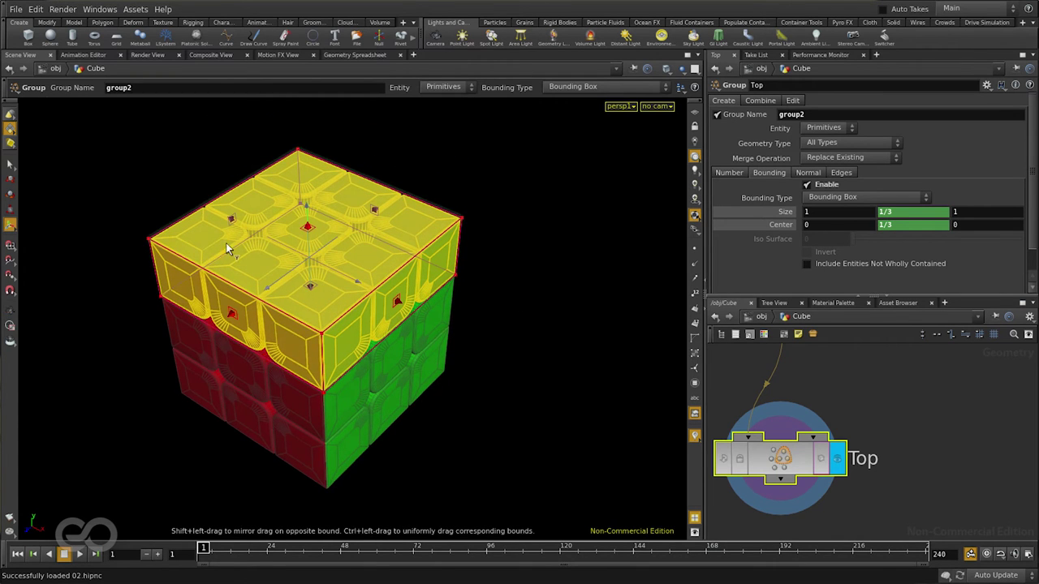
pyautogui.press('Escape')
pyautogui.moveTo(234, 419); pyautogui.dragTo(381, 310)
pyautogui.press('Return')
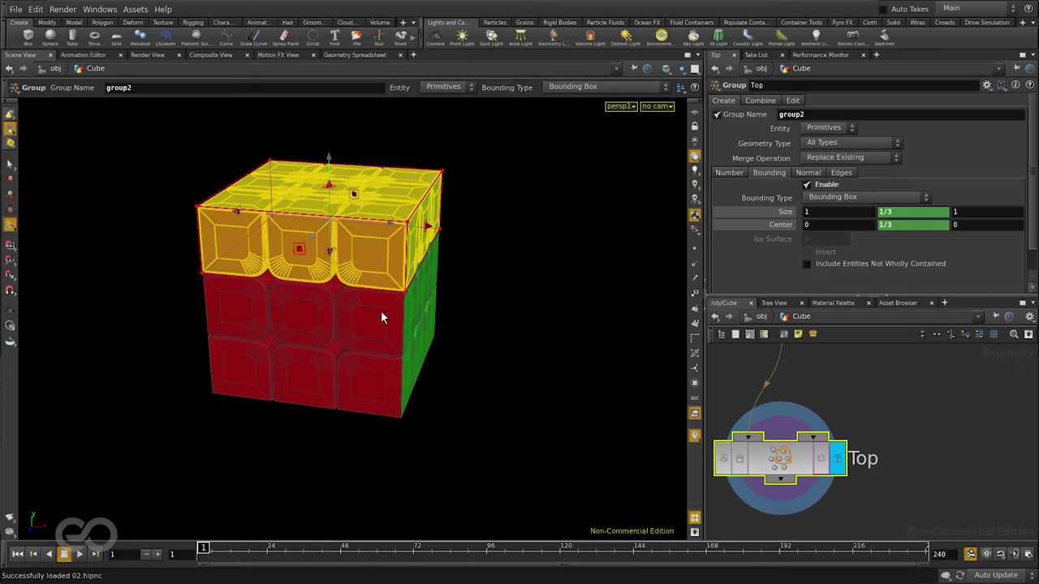
# Step: Show the Top node's information to check the primitive group it creates
pyautogui.scroll(2, 709, 525)
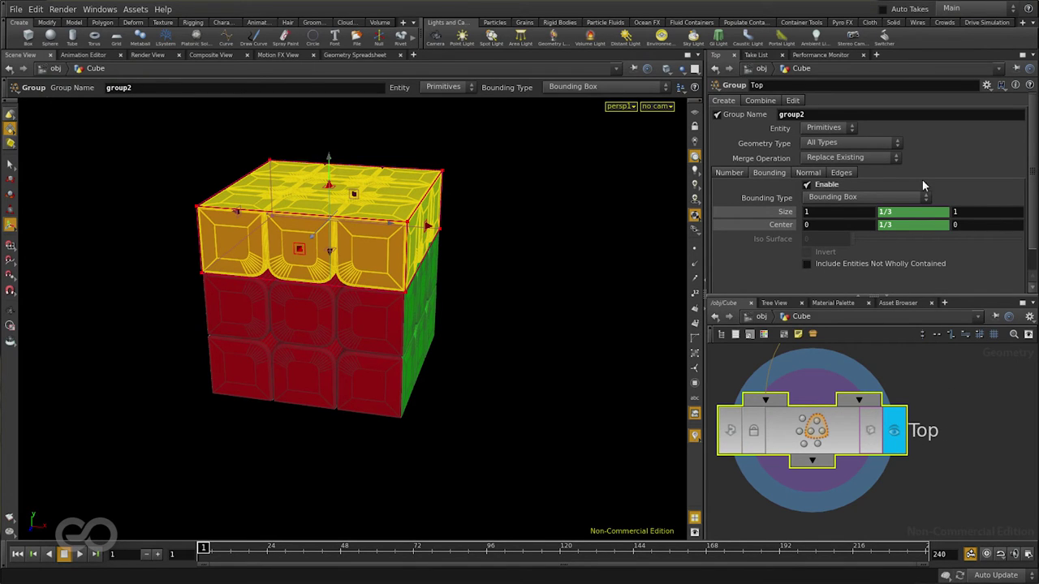
pyautogui.moveTo(809, 116); pyautogui.dragTo(779, 116)
pyautogui.middleClick(802, 430)
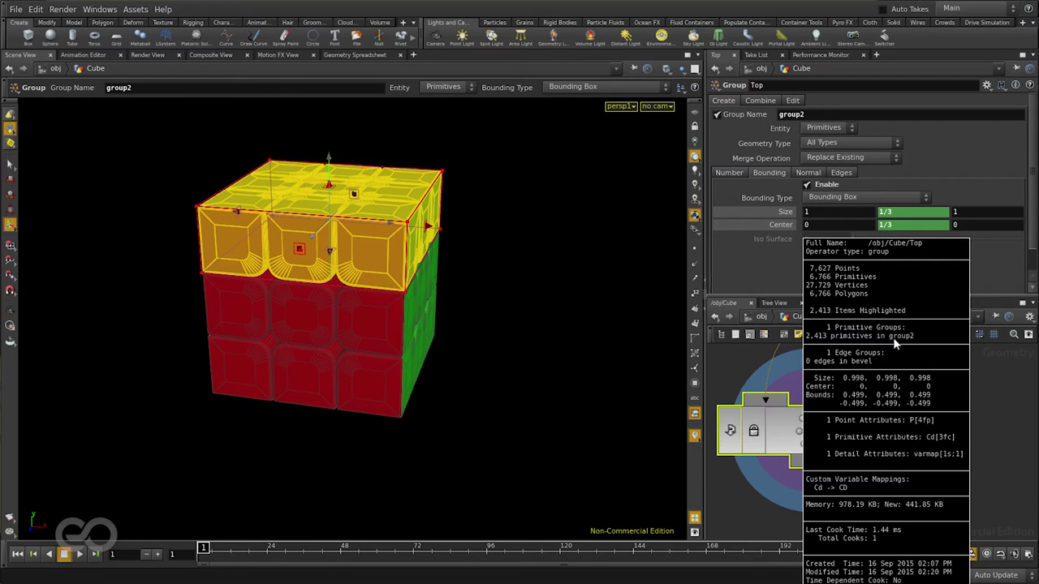
# Step: Replace the Top node's group name with opname(".") in the expanded string editor and apply it
pyautogui.click(923, 340)
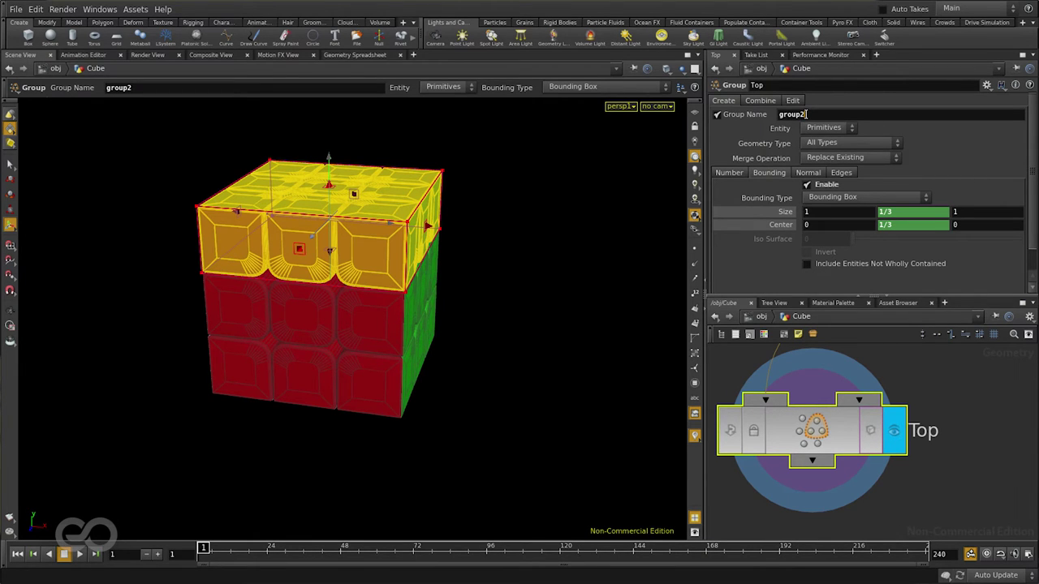
pyautogui.hotkey('alt', 'e')
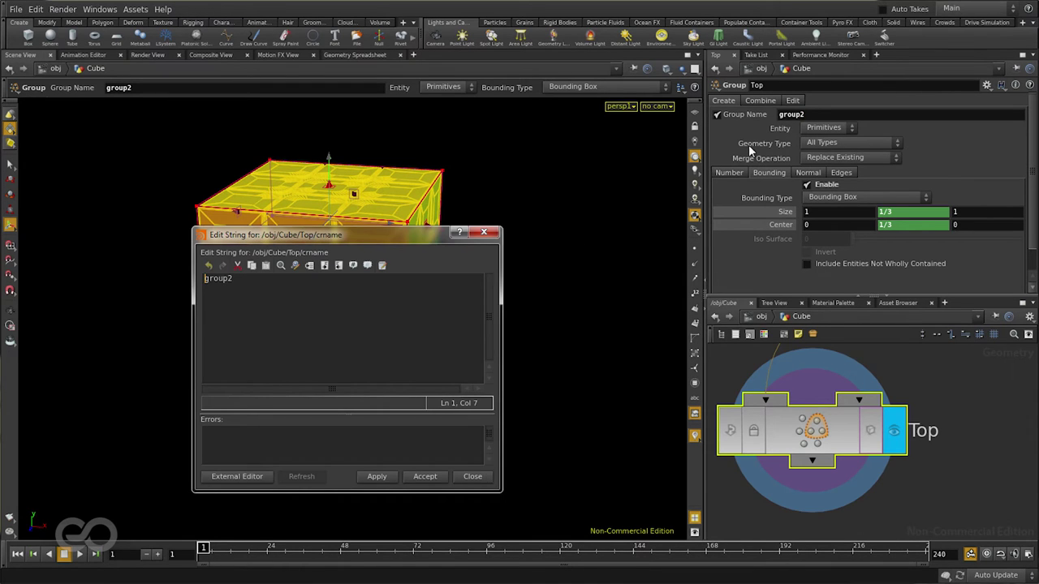
pyautogui.moveTo(298, 337); pyautogui.dragTo(163, 273)
pyautogui.write('opname("')
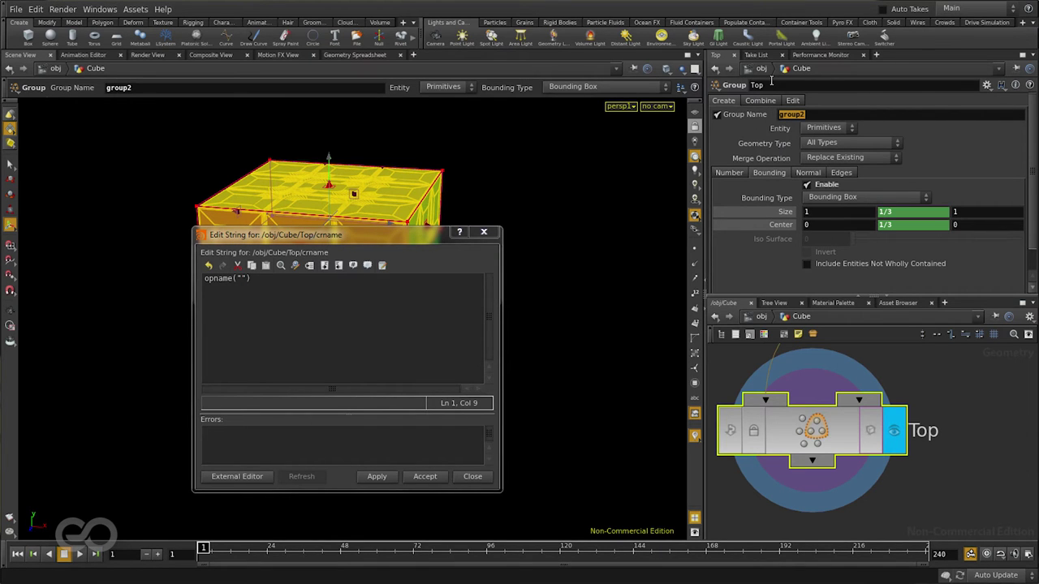
pyautogui.click(249, 307)
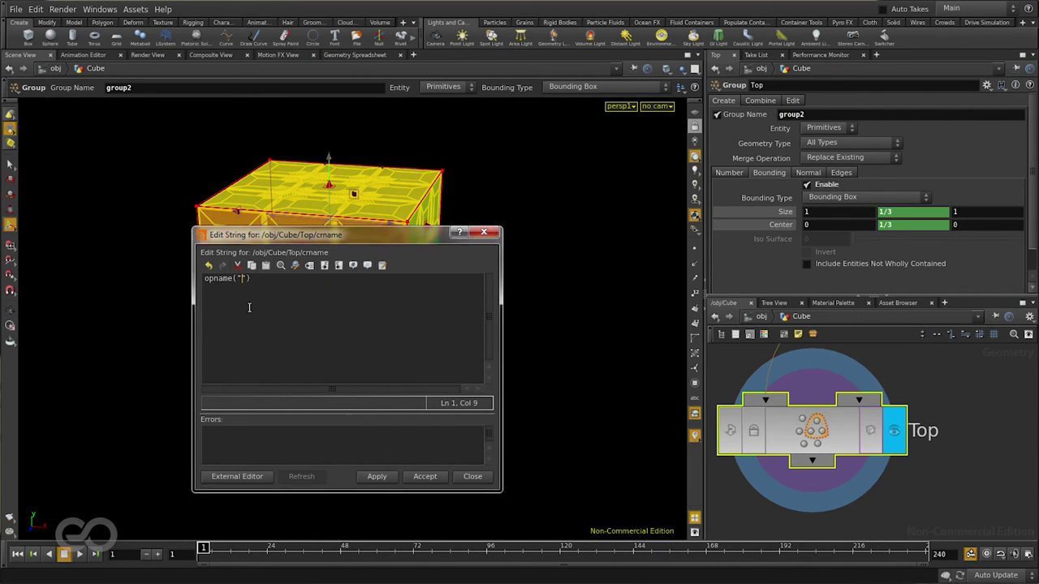
pyautogui.write('.')
pyautogui.moveTo(258, 280); pyautogui.dragTo(203, 282)
pyautogui.click(255, 324)
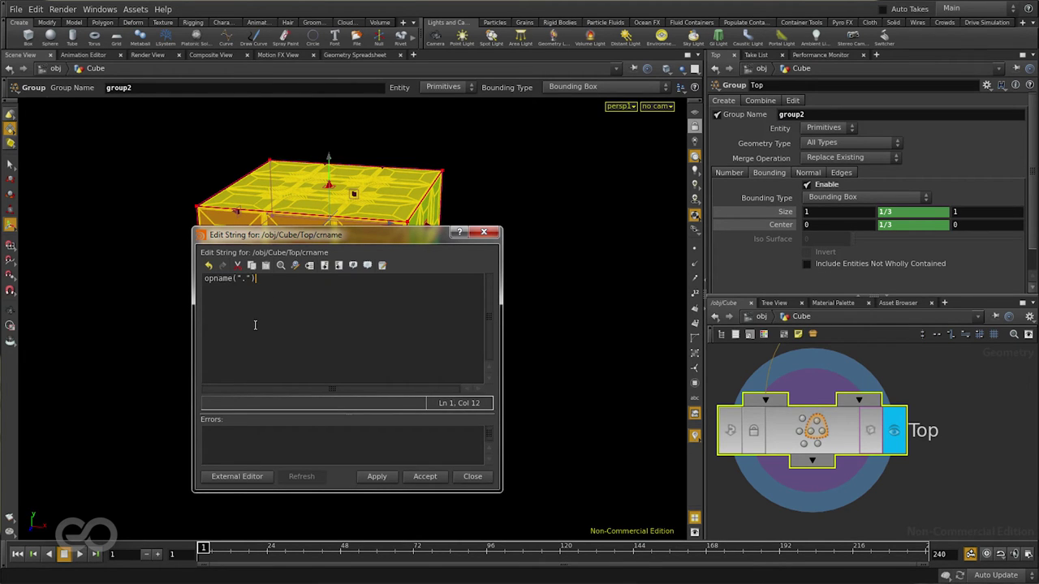
pyautogui.click(375, 476)
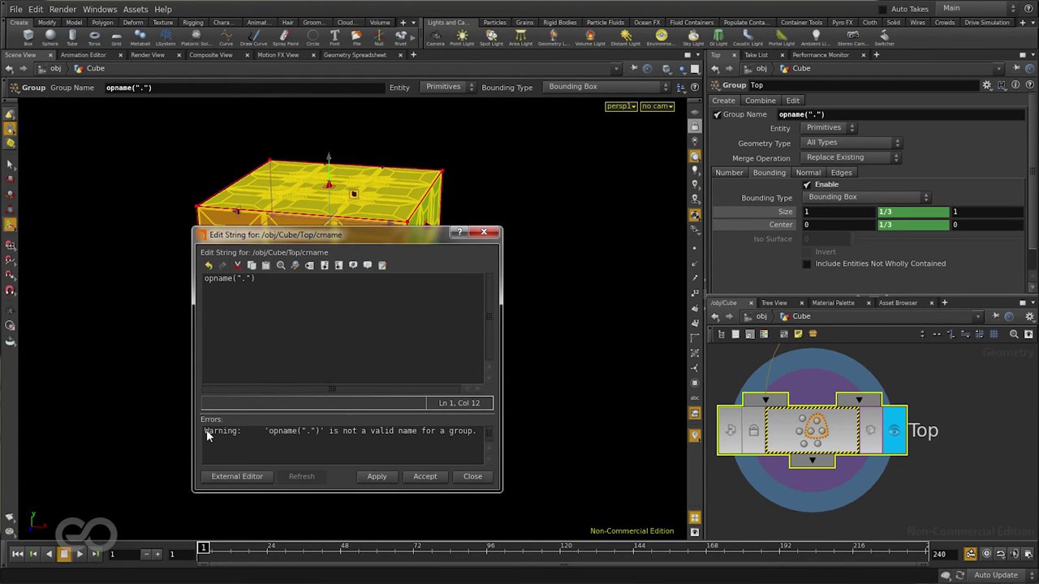
# Step: Enclose the group name expression in backticks as `opname(".")`, apply it, and check the group name in the node's information
pyautogui.moveTo(207, 436); pyautogui.dragTo(522, 440)
pyautogui.click(397, 441)
pyautogui.click(855, 113)
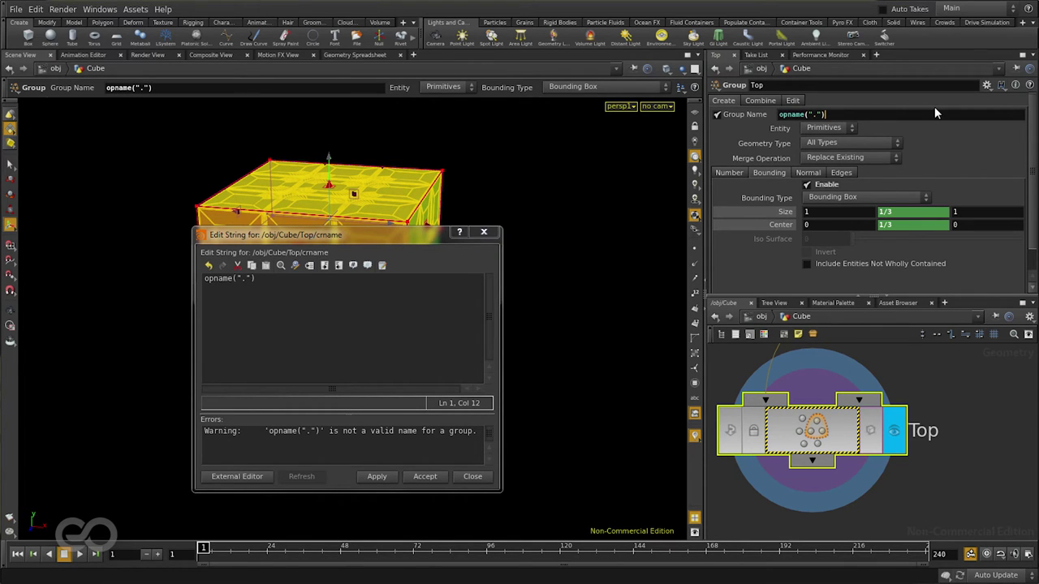
pyautogui.doubleClick(803, 115)
pyautogui.click(203, 281)
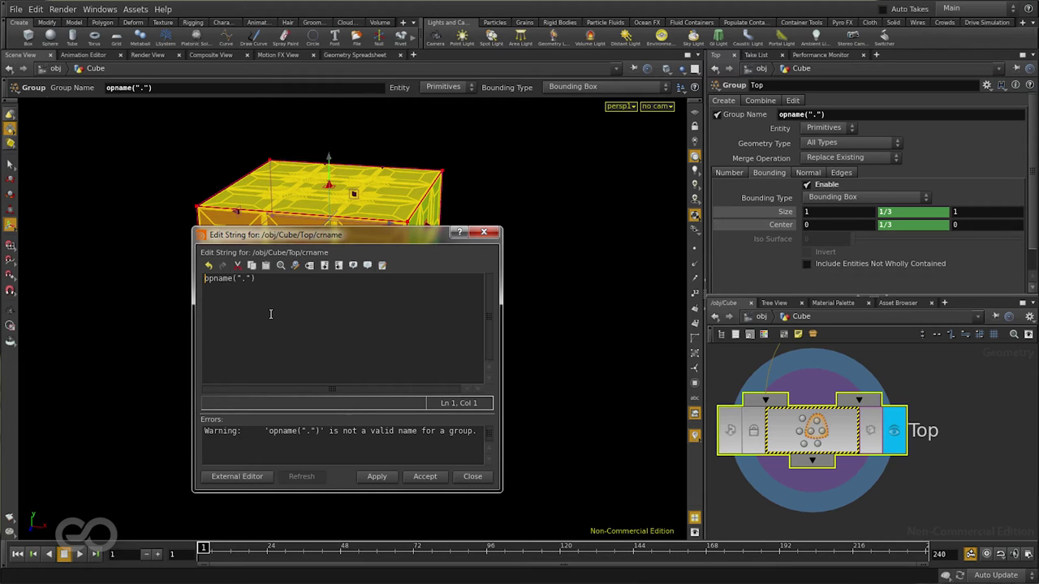
pyautogui.write('`')
pyautogui.click(272, 285)
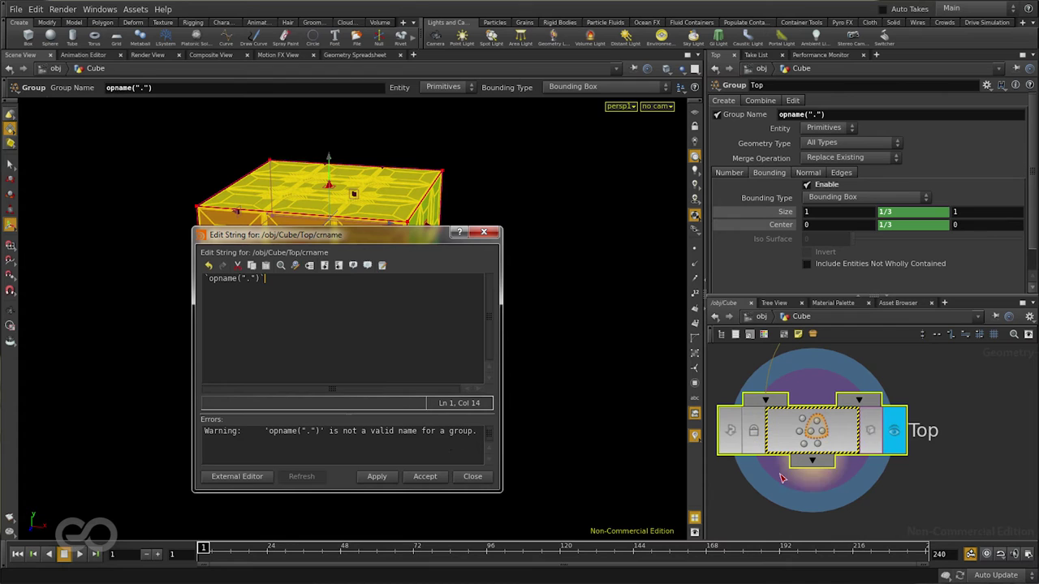
pyautogui.click(387, 482)
pyautogui.click(474, 482)
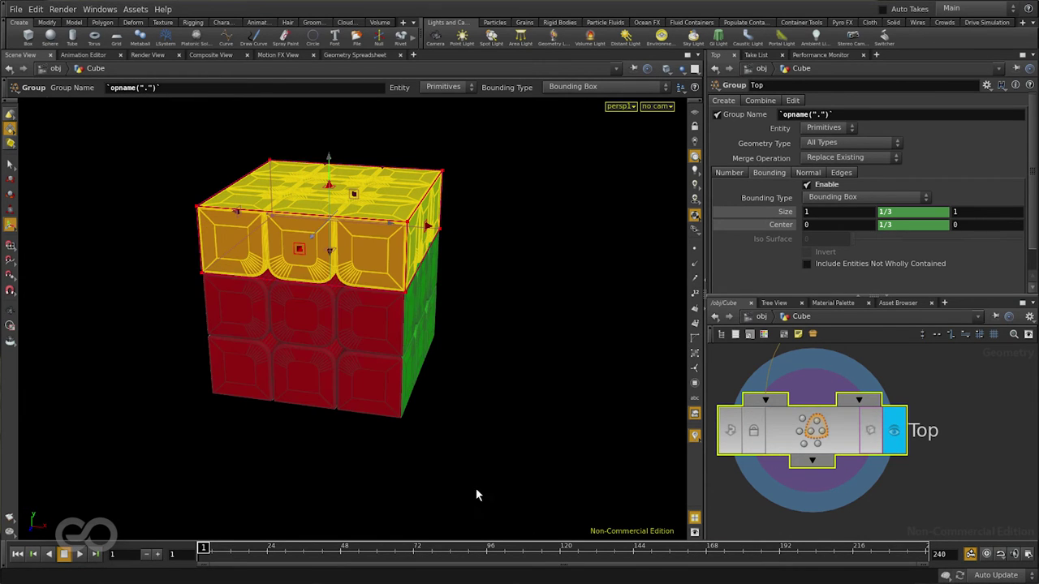
pyautogui.middleClick(803, 429)
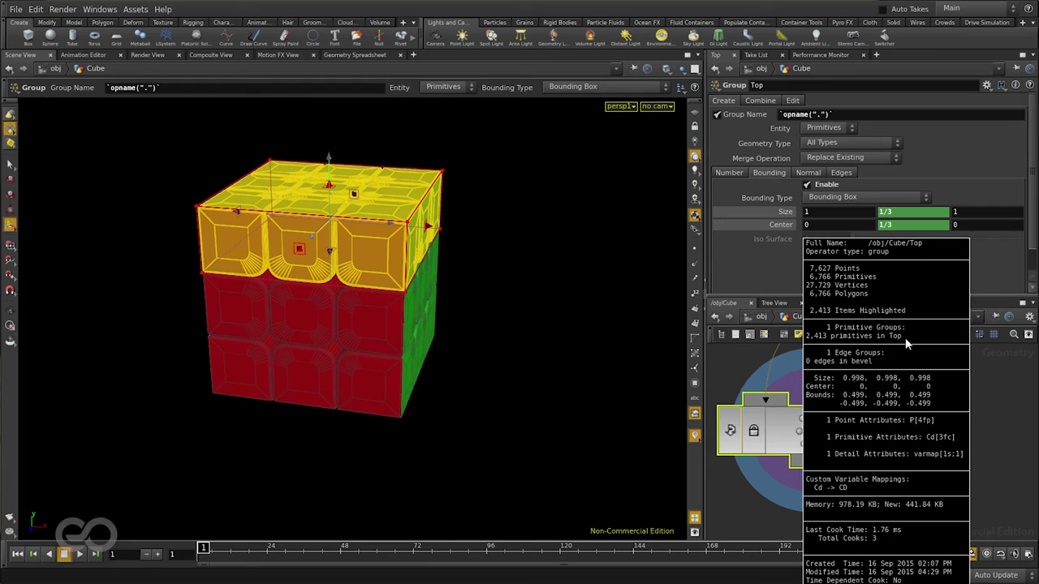
# Step: Test the expression by renaming the Top node zskdlbn and checking its group information, and undo the rename
pyautogui.click(926, 436)
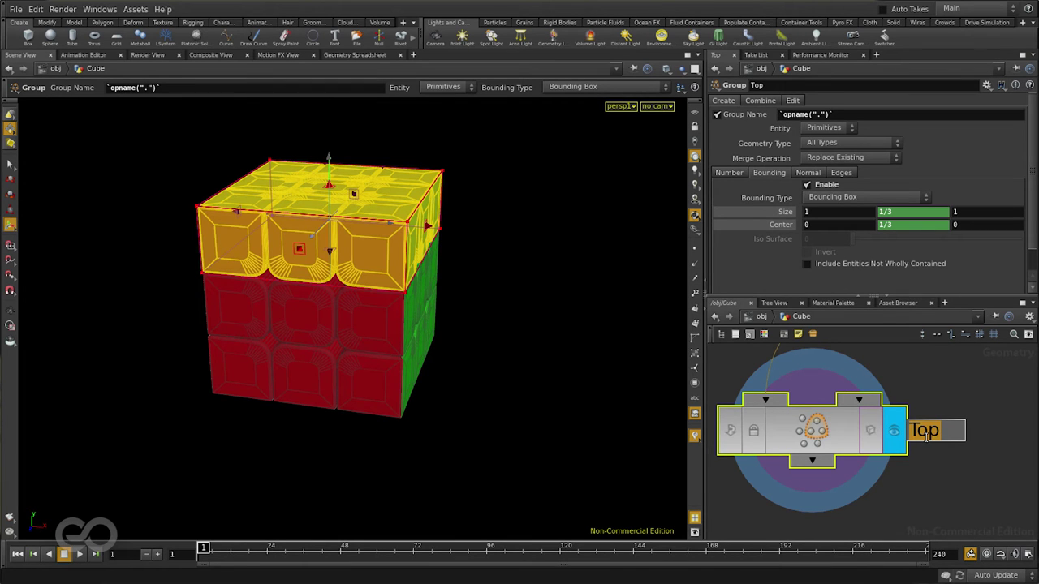
pyautogui.write('zskdlbn')
pyautogui.press('Return')
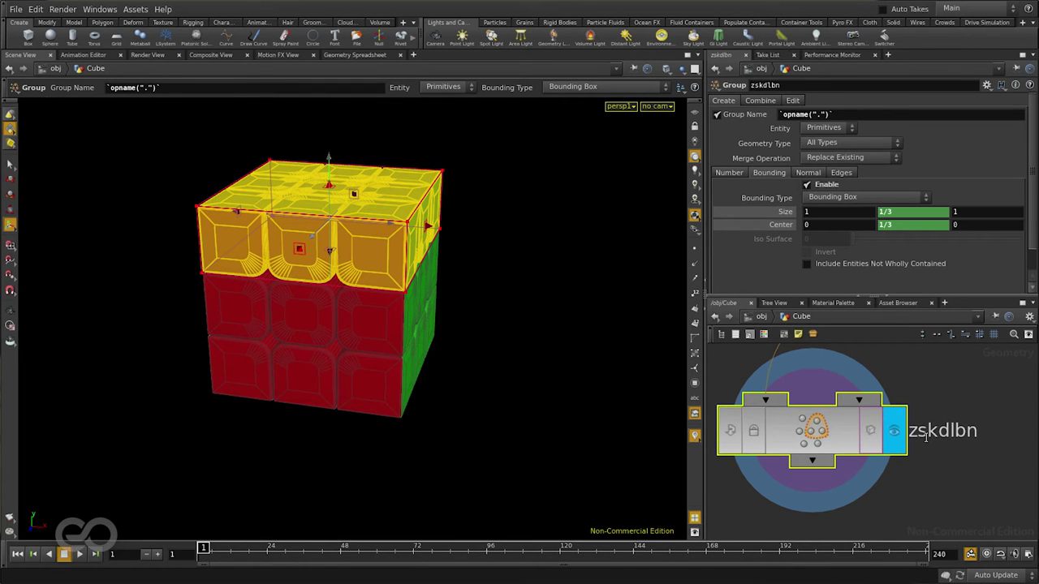
pyautogui.middleClick(829, 433)
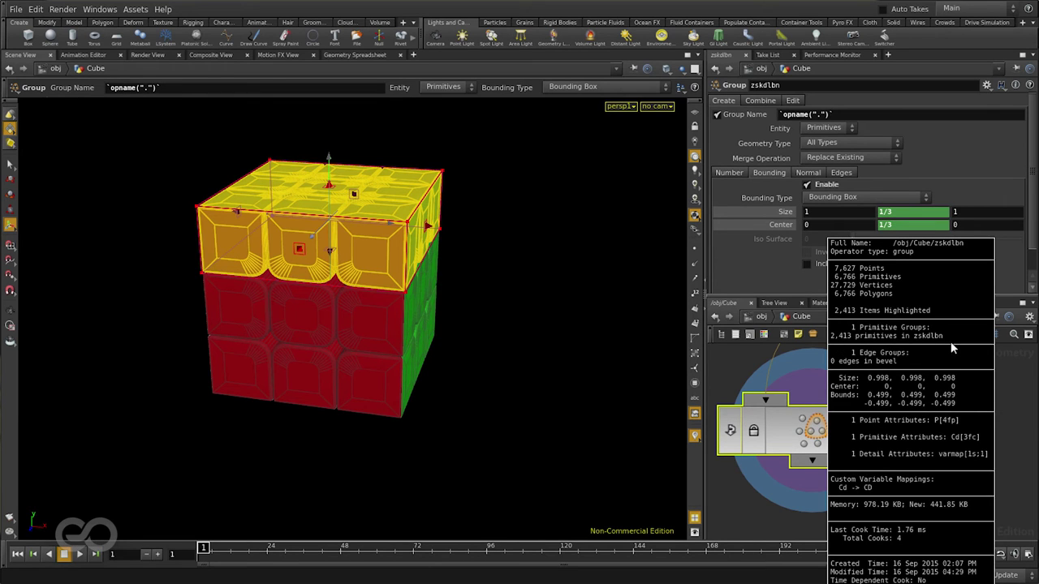
pyautogui.hotkey('ctrl', 'z')
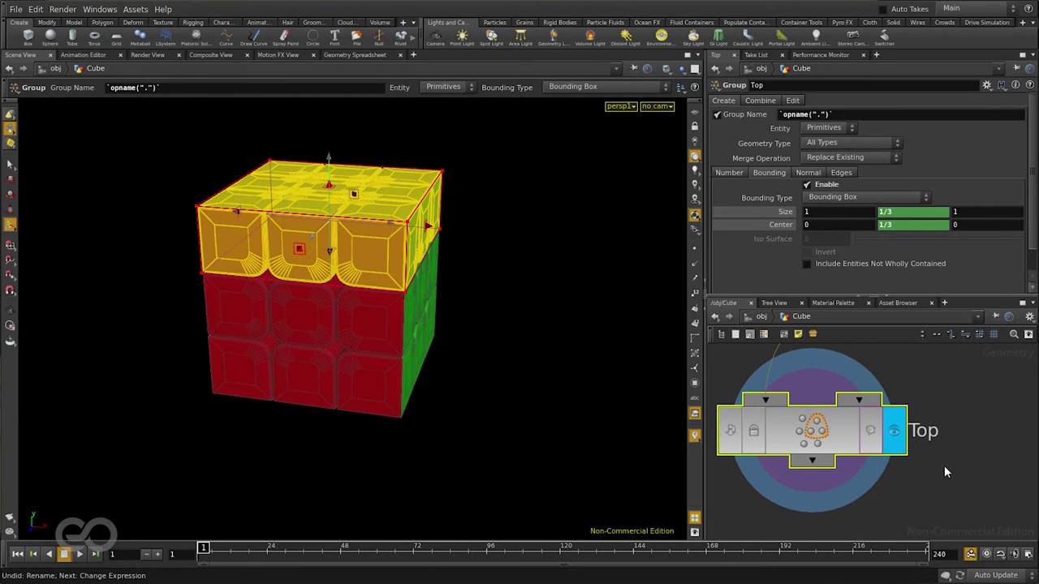
# Step: Duplicate the Top group node beside the original, with the copy also fed by attribtransfer1
pyautogui.scroll(-5, 943, 465)
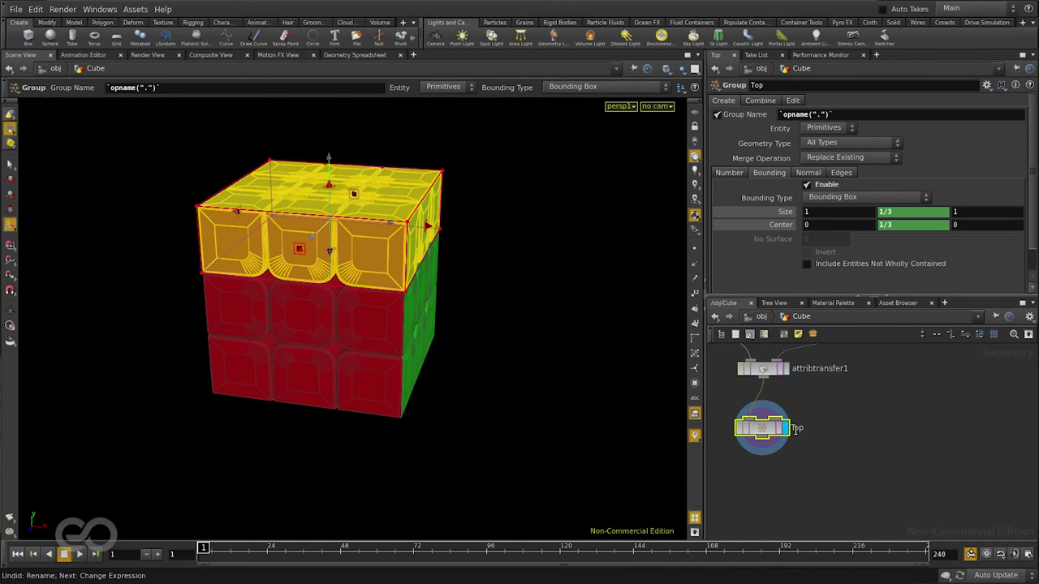
pyautogui.doubleClick(808, 432)
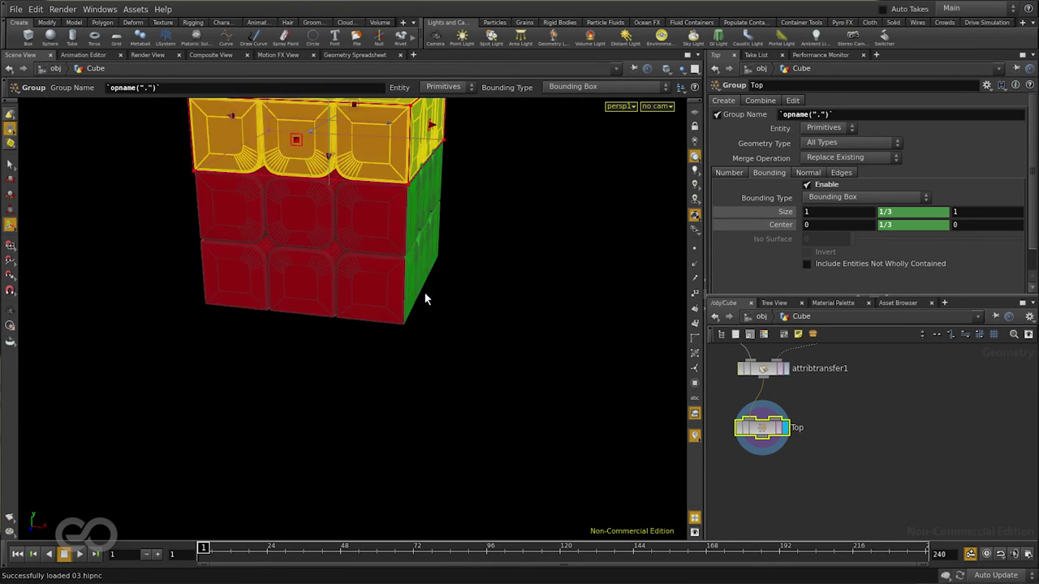
pyautogui.press('Escape')
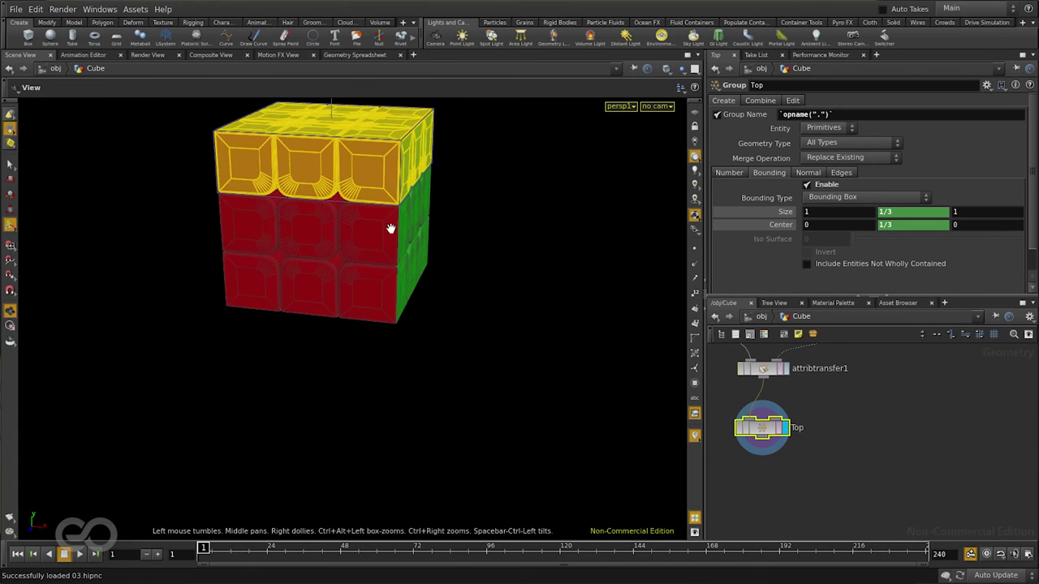
pyautogui.moveTo(390, 228)
pyautogui.mouseDown()
pyautogui.moveTo(390, 373)
pyautogui.moveTo(297, 384)
pyautogui.moveTo(348, 324)
pyautogui.moveTo(361, 260)
pyautogui.moveTo(400, 243)
pyautogui.mouseUp()
pyautogui.press('Return')
pyautogui.scroll(2, 759, 435)
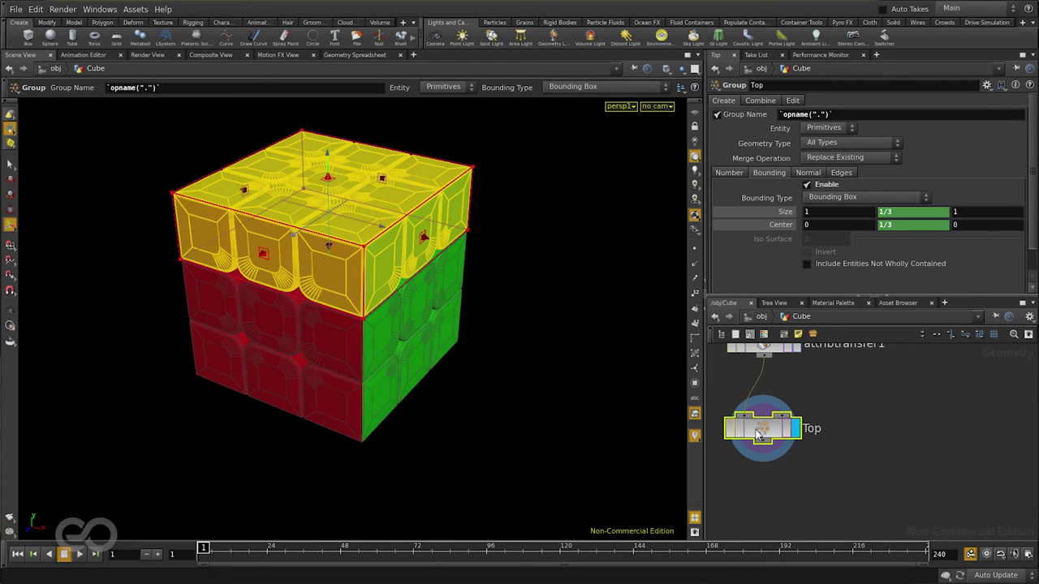
pyautogui.keyDown('alt'); pyautogui.moveTo(759, 434); pyautogui.dragTo(940, 436); pyautogui.keyUp('alt')
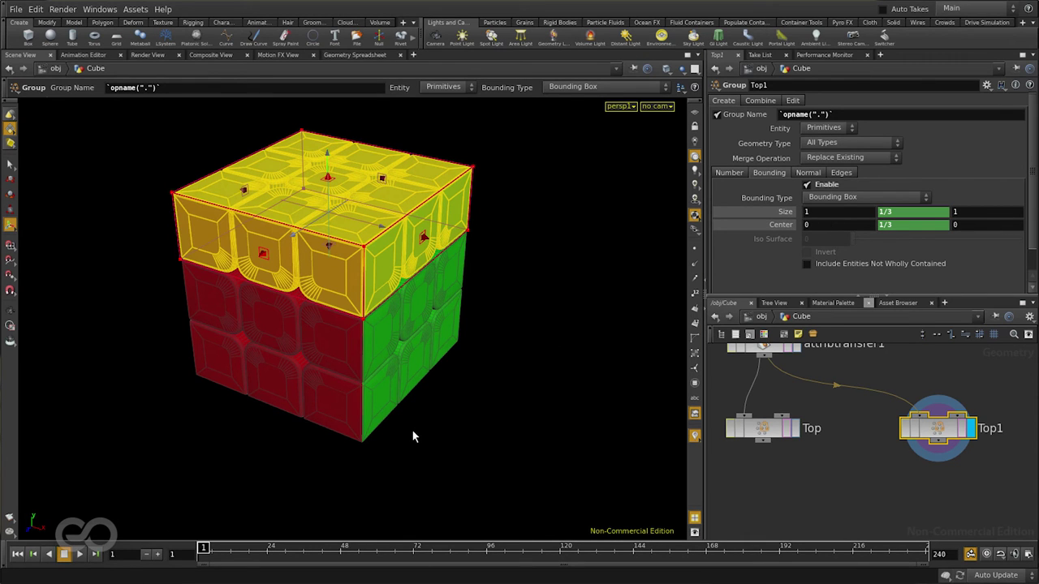
# Step: Clear the expressions on the duplicated Top node and reset its bounding box to size 1 and center 0 on all axes
pyautogui.click(784, 215)
pyautogui.click(784, 225)
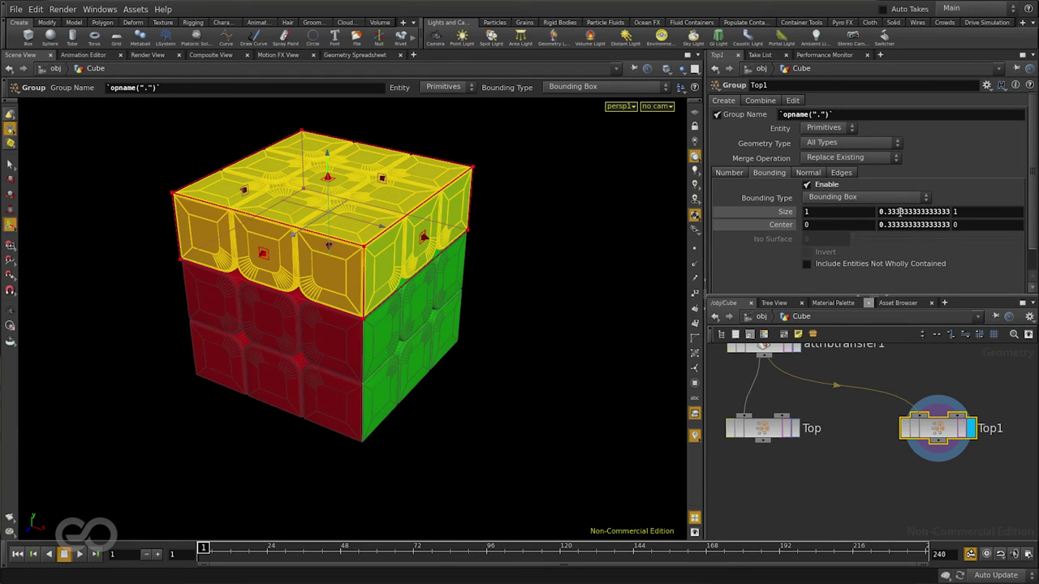
pyautogui.keyDown('ctrl'); pyautogui.middleClick(785, 215); pyautogui.keyUp('ctrl')
pyautogui.scroll(-1, 787, 226)
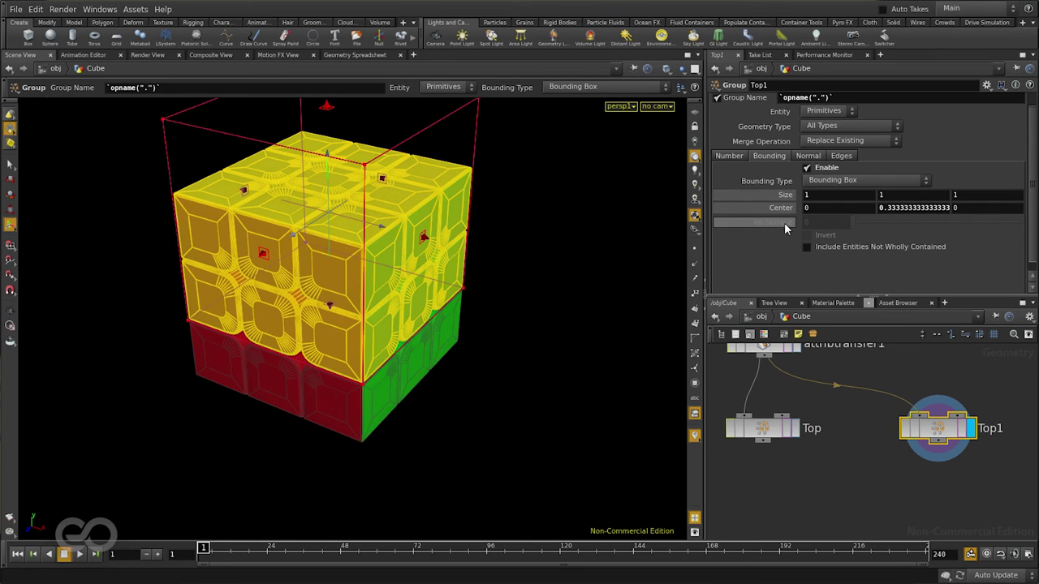
pyautogui.keyDown('ctrl'); pyautogui.middleClick(785, 209); pyautogui.keyUp('ctrl')
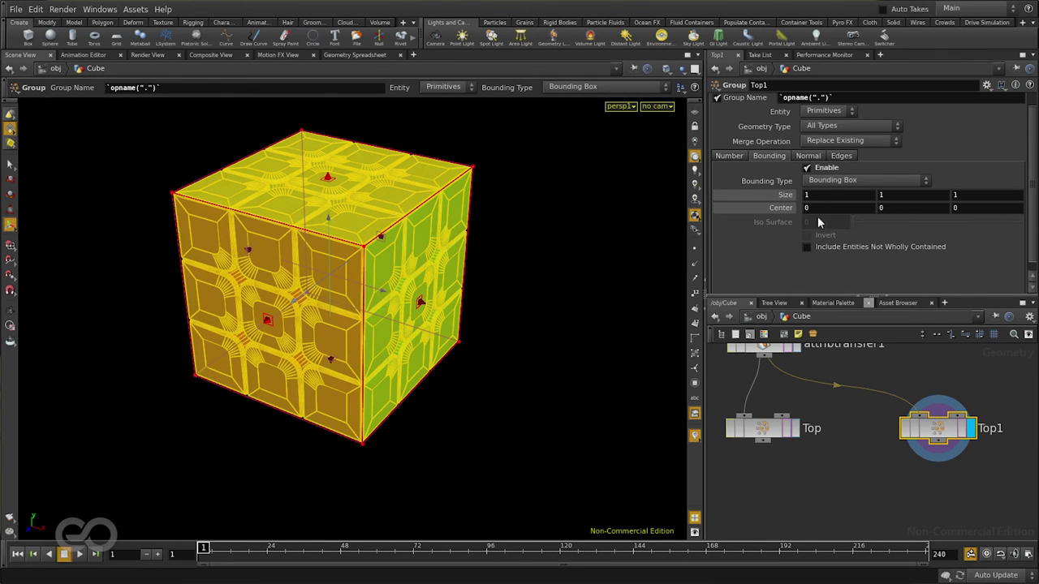
# Step: Set both the X size and the X center of the duplicate's bounding box to 1/3
pyautogui.click(826, 197)
pyautogui.write('/3')
pyautogui.press('Return')
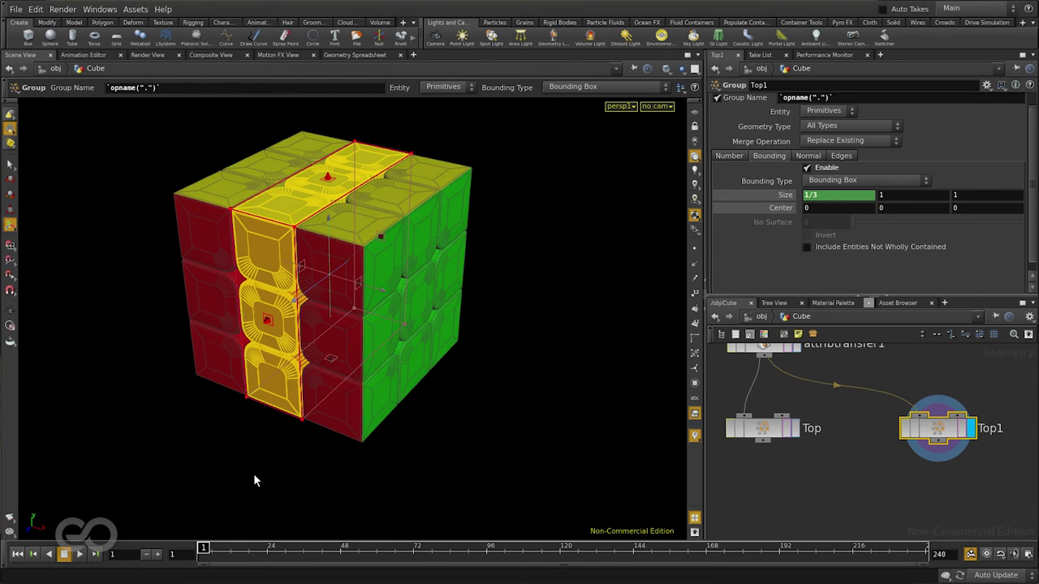
pyautogui.click(819, 208)
pyautogui.write('1/3')
pyautogui.press('Return')
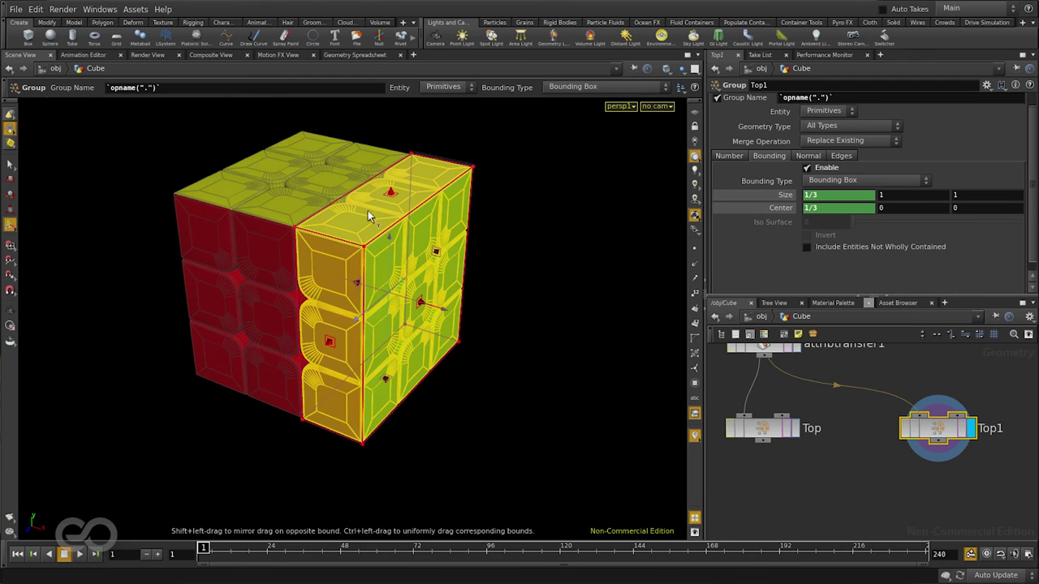
# Step: Rename the duplicated group node as Right
pyautogui.scroll(-3, 795, 430)
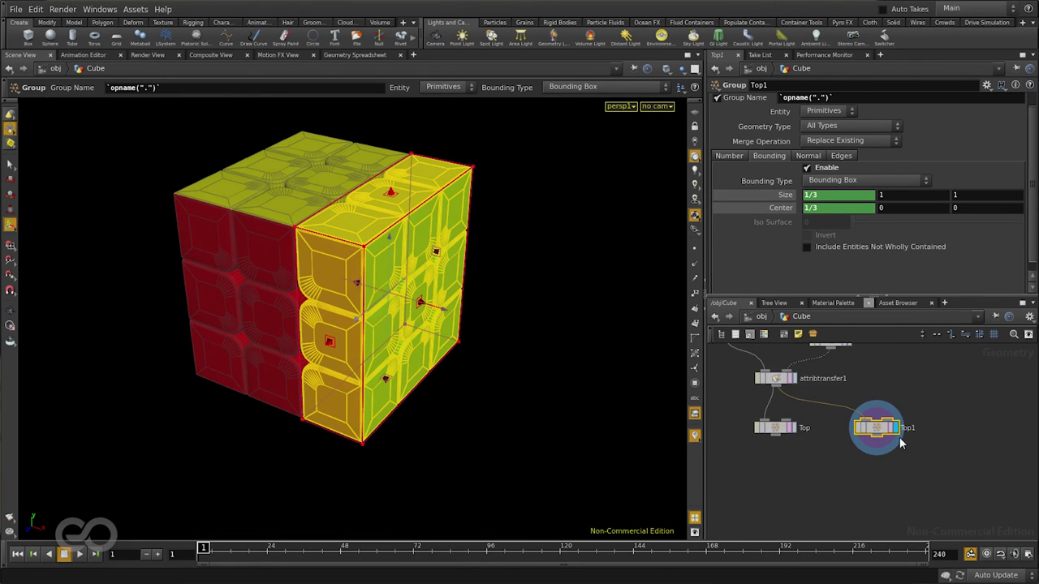
pyautogui.scroll(4, 900, 438)
pyautogui.doubleClick(908, 419)
pyautogui.write('Right')
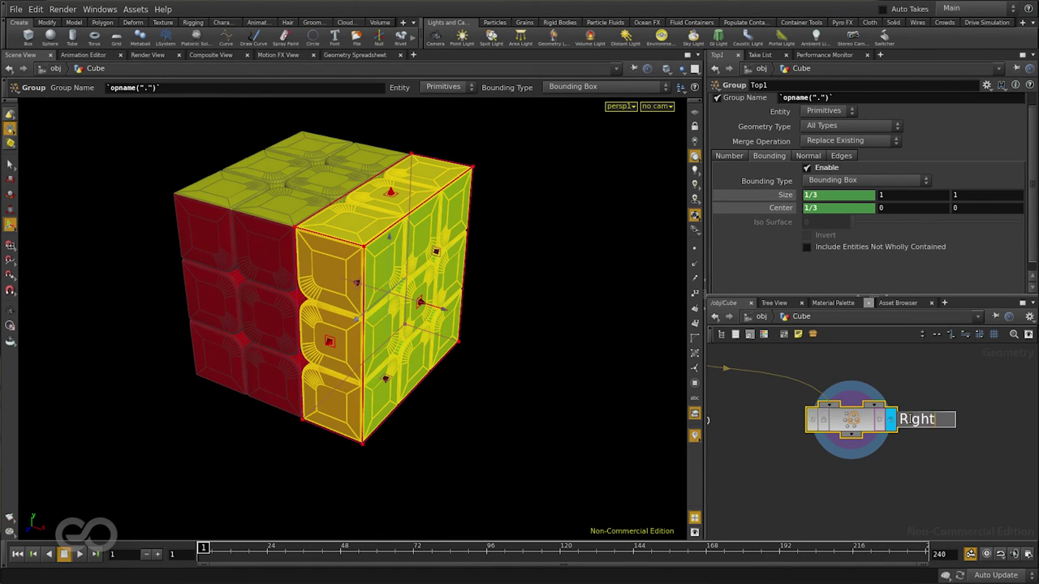
pyautogui.press('Return')
# Step: Duplicate the Right group node and reset the copy's bounding box to size 1 and center 0 on all axes
pyautogui.scroll(-4, 844, 443)
pyautogui.scroll(3, 948, 435)
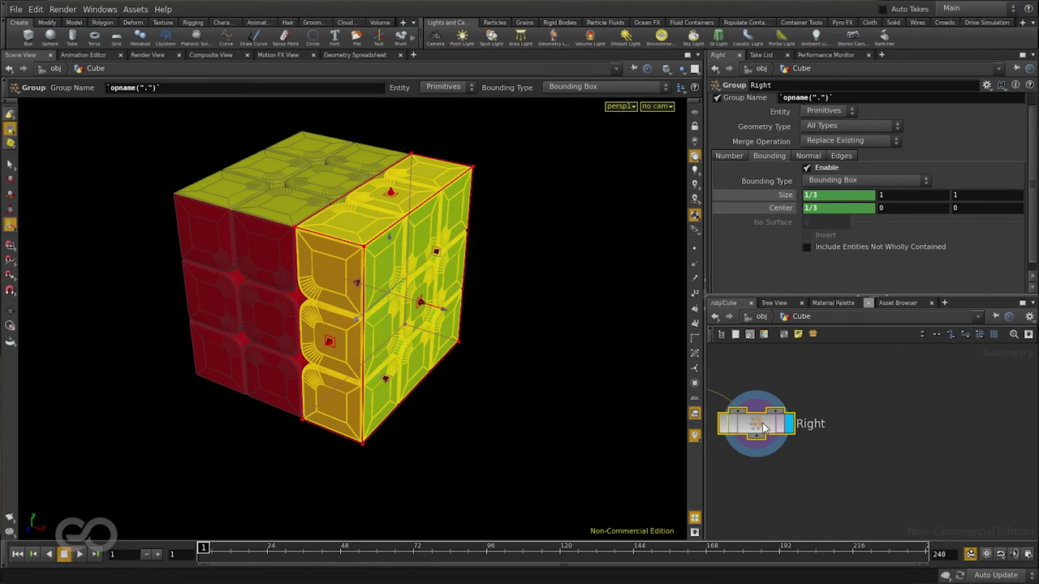
pyautogui.keyDown('alt'); pyautogui.moveTo(755, 423); pyautogui.dragTo(913, 442); pyautogui.keyUp('alt')
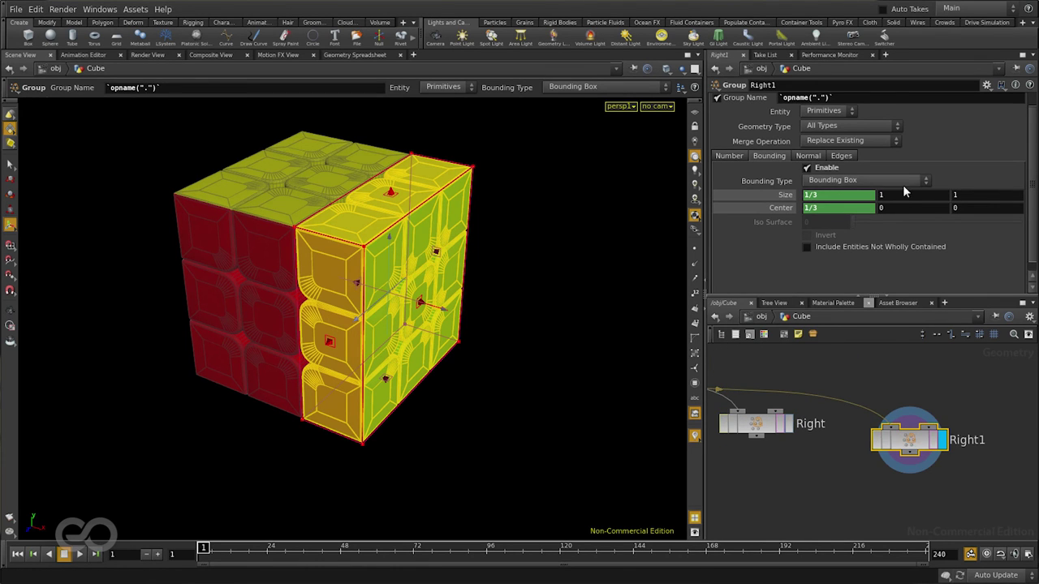
pyautogui.click(787, 199)
pyautogui.keyDown('ctrl'); pyautogui.middleClick(788, 200); pyautogui.keyUp('ctrl')
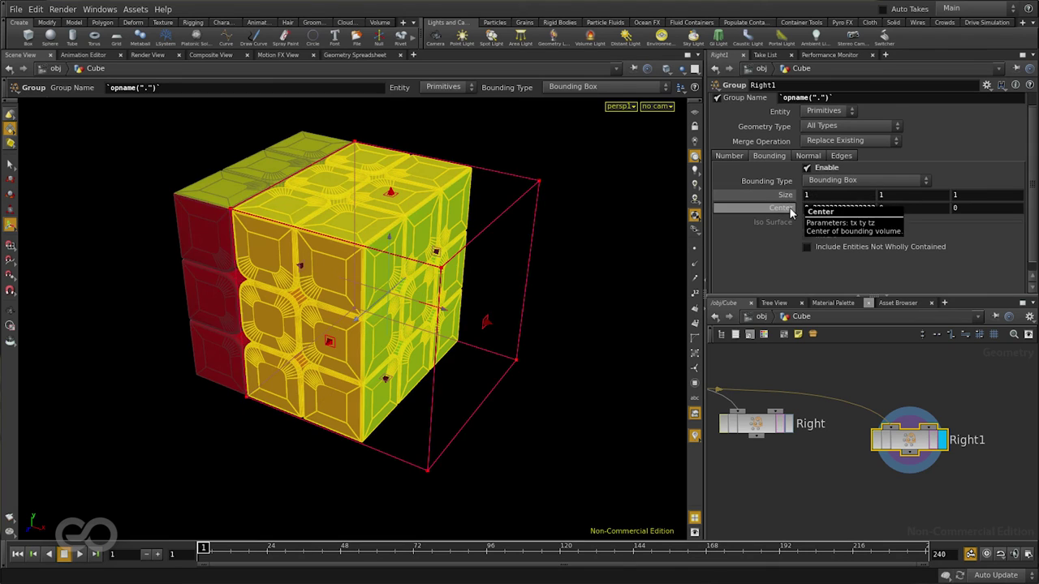
pyautogui.keyDown('ctrl'); pyautogui.middleClick(790, 209); pyautogui.keyUp('ctrl')
# Step: Set both the Z size and the Z center of the new copy's bounding box to 1/3
pyautogui.click(990, 197)
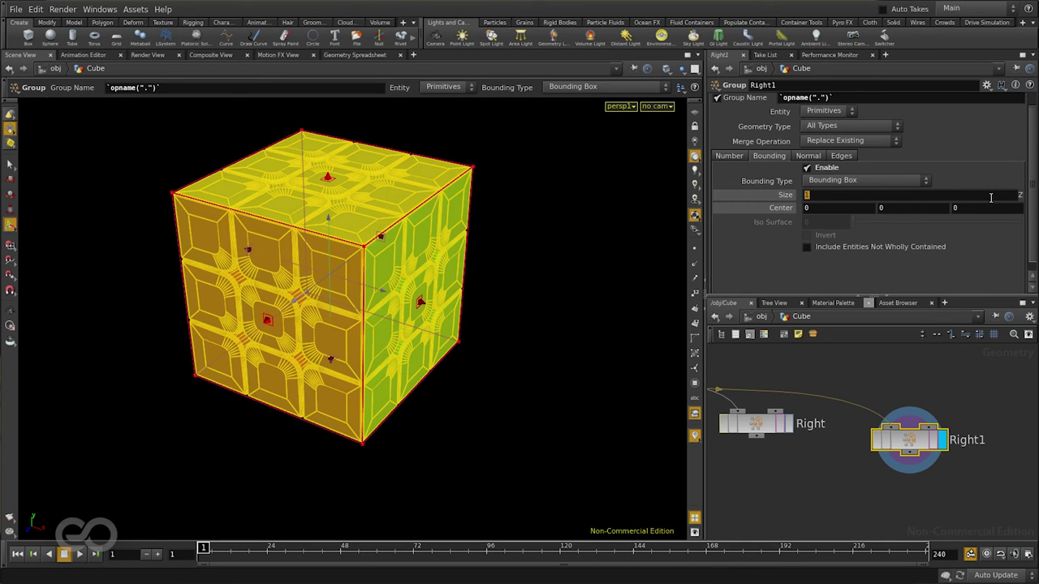
pyautogui.write('1/3')
pyautogui.press('Return')
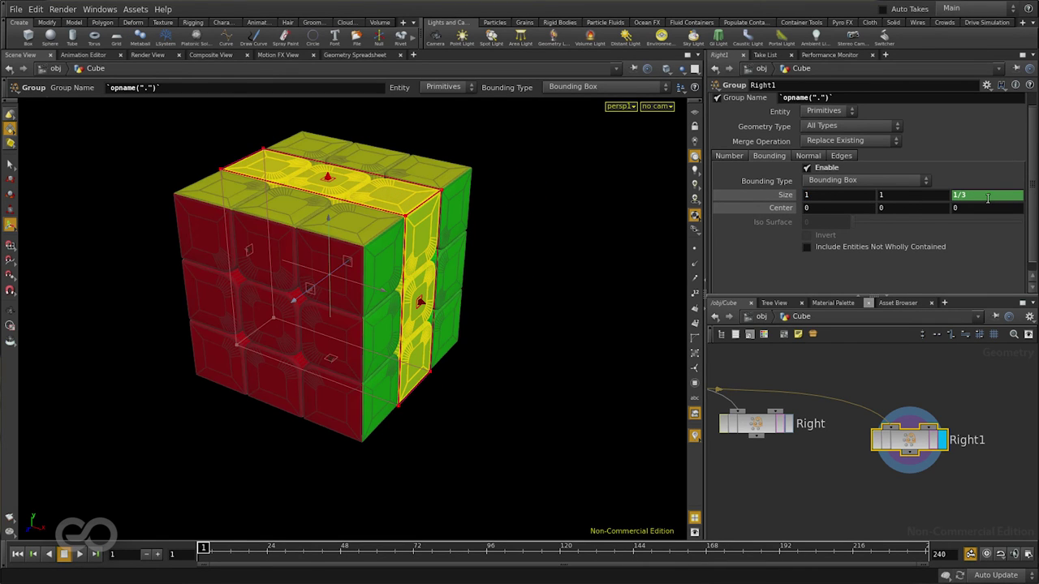
pyautogui.click(980, 208)
pyautogui.write('1/3')
pyautogui.press('Return')
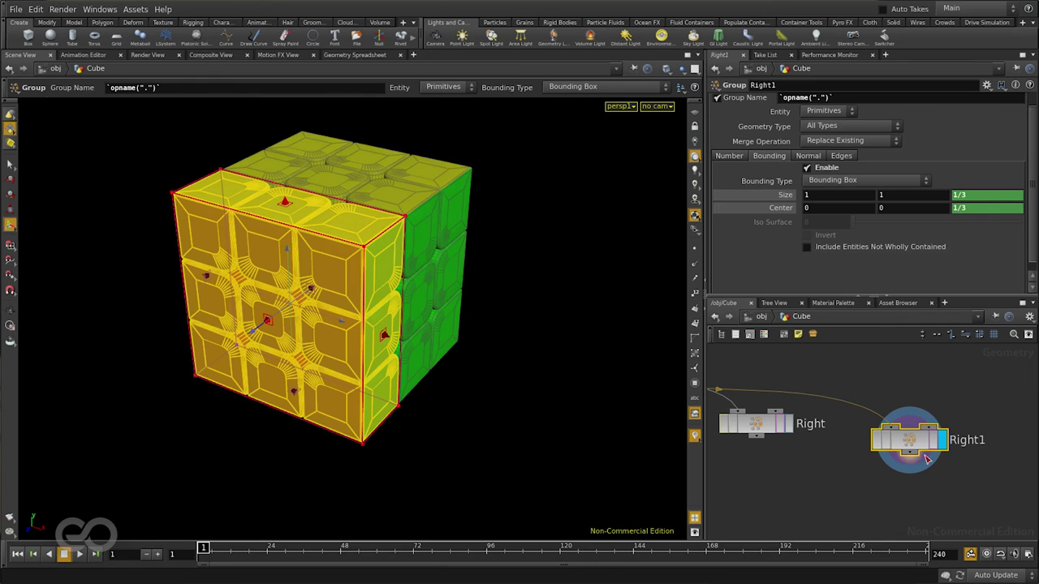
# Step: Rename the copy of the Right node as Front
pyautogui.doubleClick(969, 442)
pyautogui.write('Front')
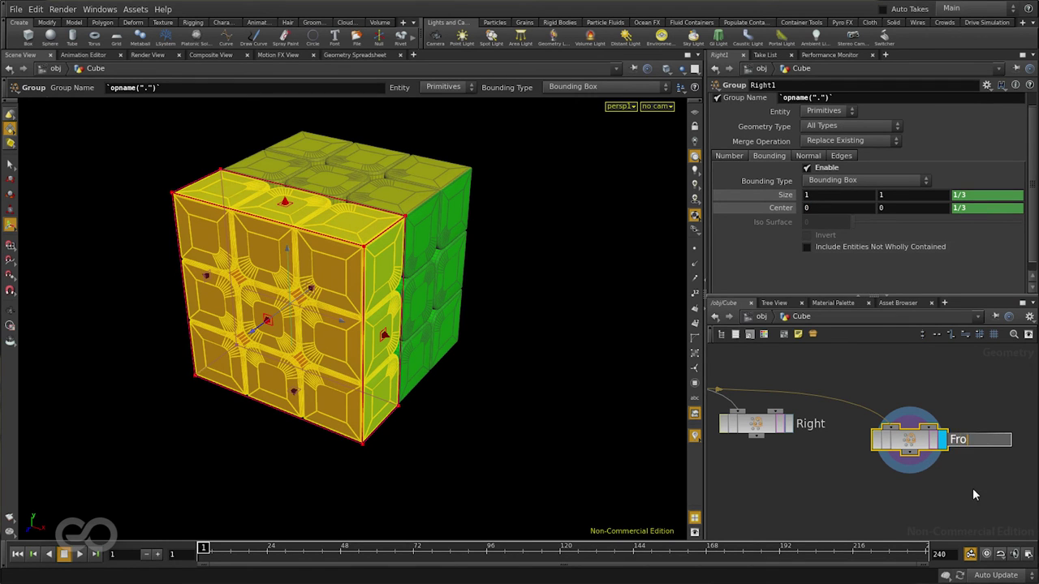
pyautogui.press('Return')
# Step: Copy the Top, Right and Front group nodes together and paste the duplicates into the network
pyautogui.scroll(-3, 972, 488)
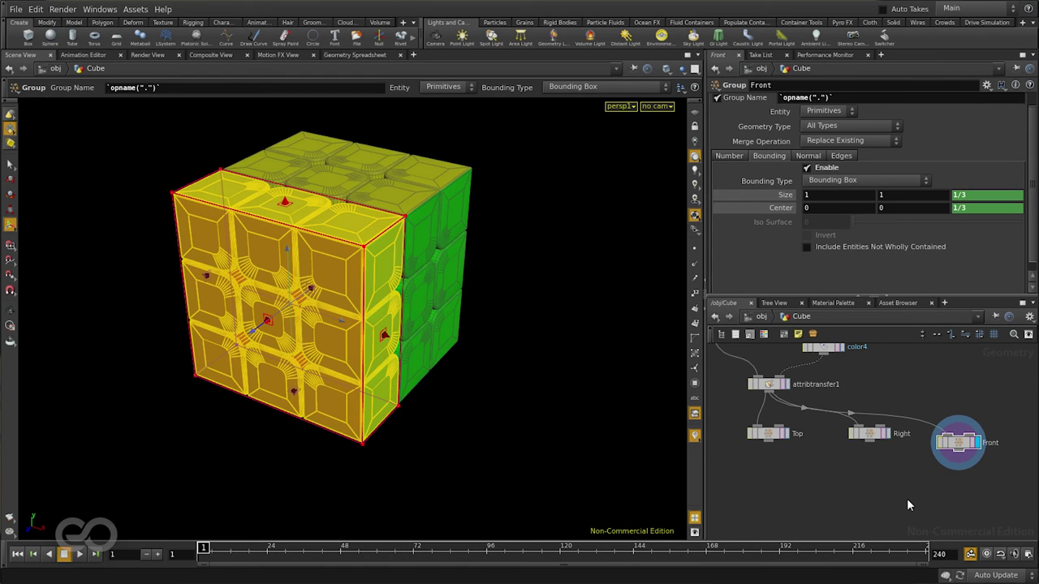
pyautogui.moveTo(760, 469); pyautogui.dragTo(990, 462)
pyautogui.hotkey('ctrl', 'c')
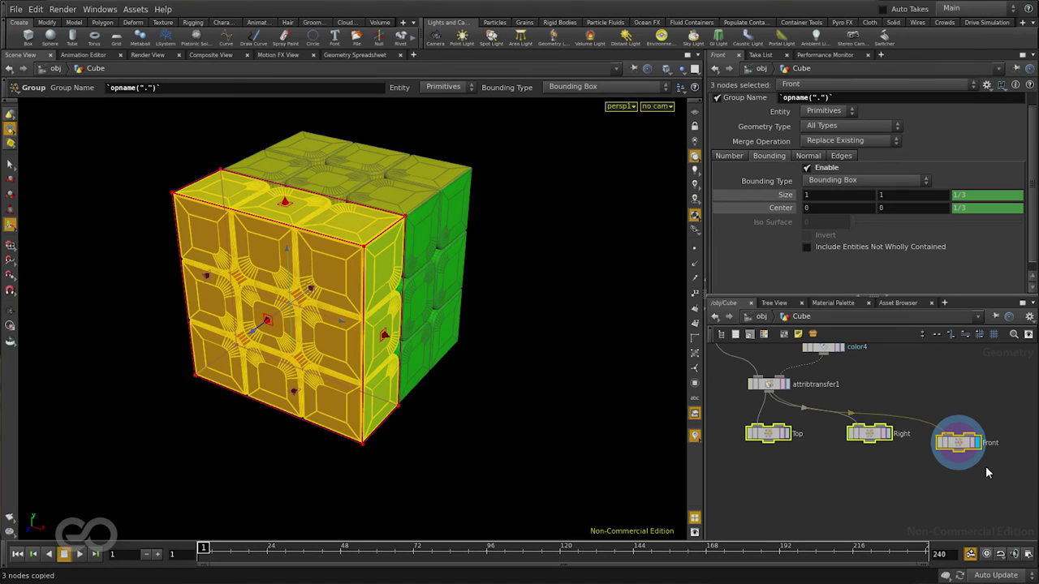
pyautogui.hotkey('ctrl', 'v')
pyautogui.scroll(-2, 794, 454)
pyautogui.scroll(-2, 794, 454)
pyautogui.scroll(4, 832, 463)
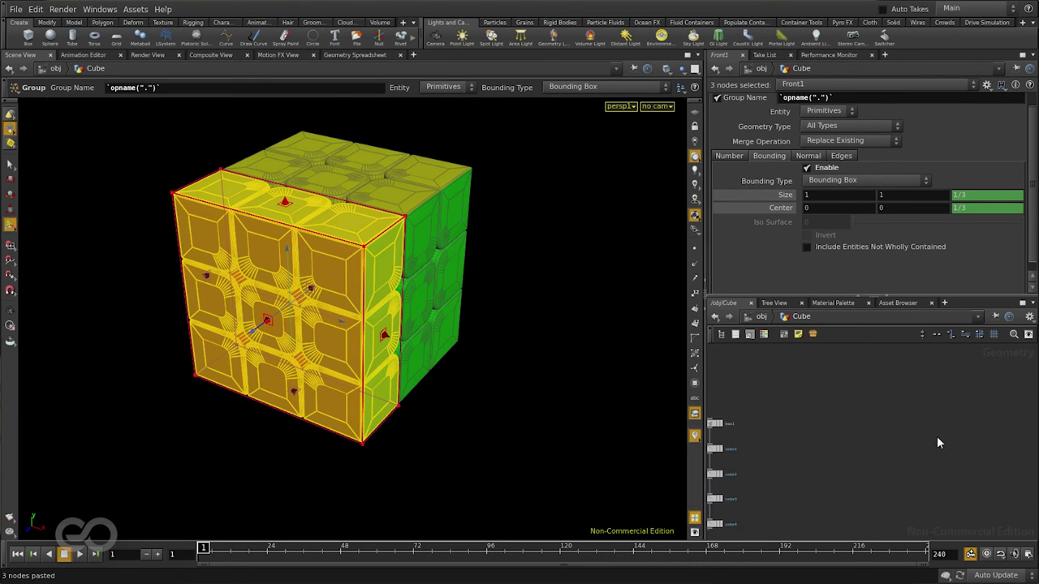
# Step: Lay out the network so all six group nodes sit in one row, and clear the selection of the pasted copies
pyautogui.scroll(-5, 939, 430)
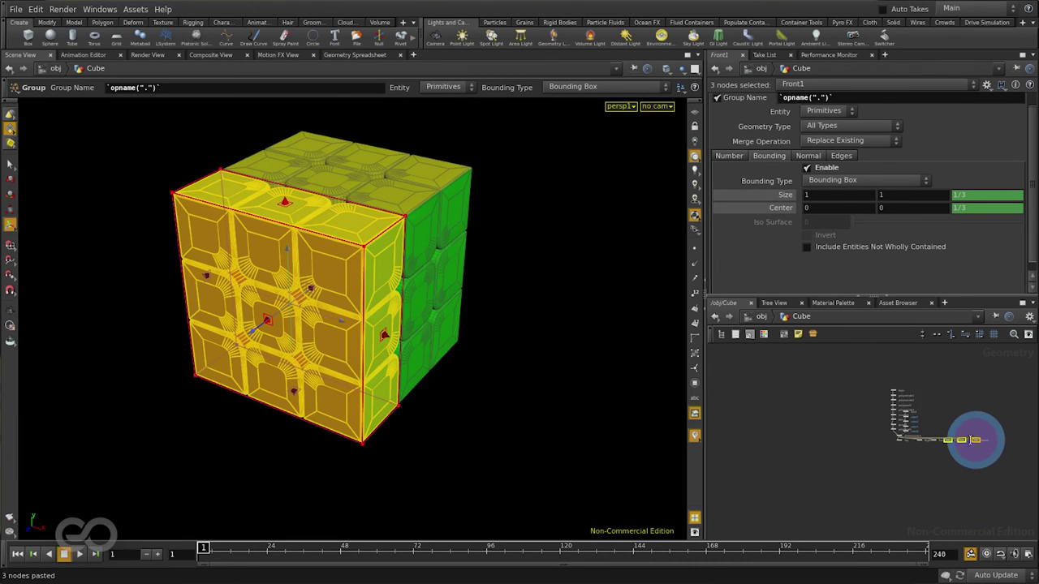
pyautogui.scroll(4, 966, 436)
pyautogui.scroll(-2, 980, 438)
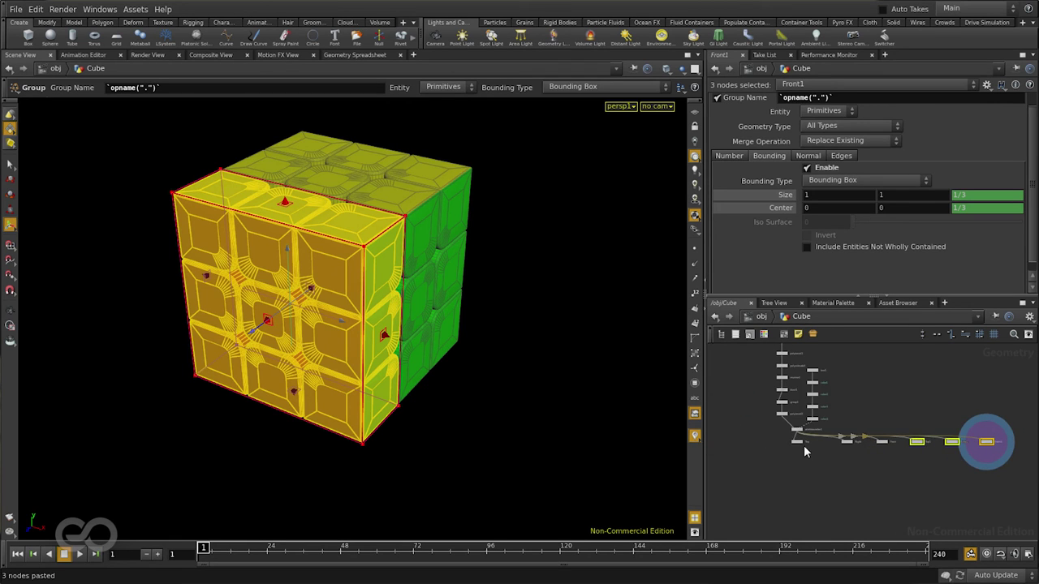
pyautogui.scroll(3, 848, 434)
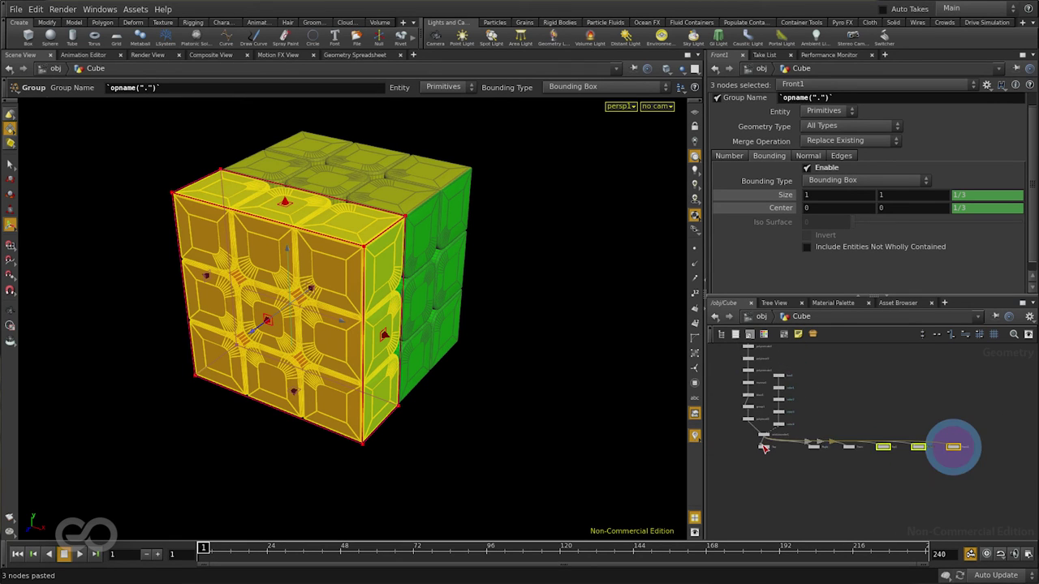
pyautogui.scroll(4, 929, 446)
pyautogui.click(930, 486)
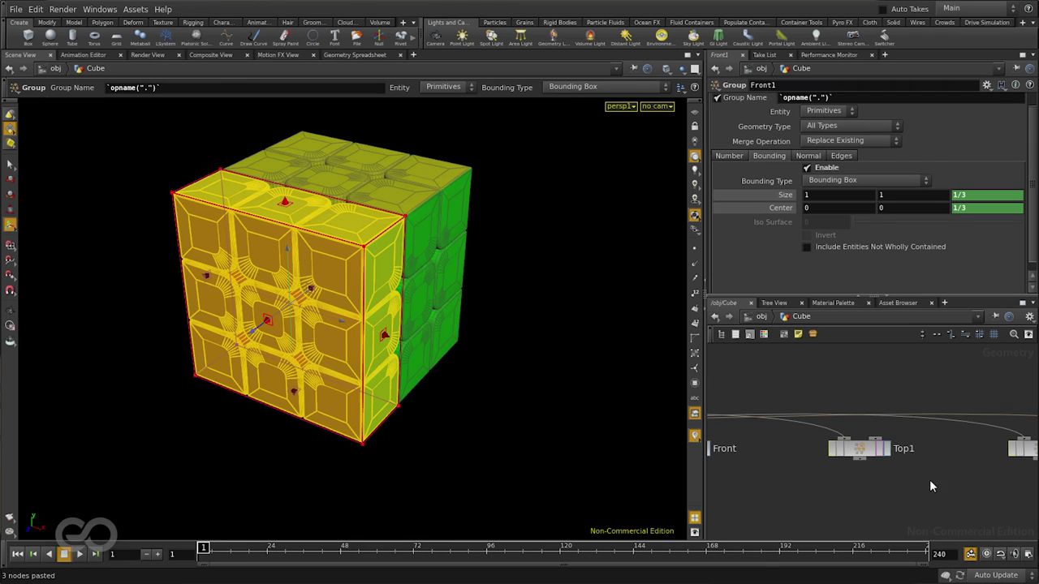
# Step: Display the copied Top group node, set its bounding box Y center to -1/3, and rename it Bottom
pyautogui.click(860, 450)
pyautogui.click(887, 450)
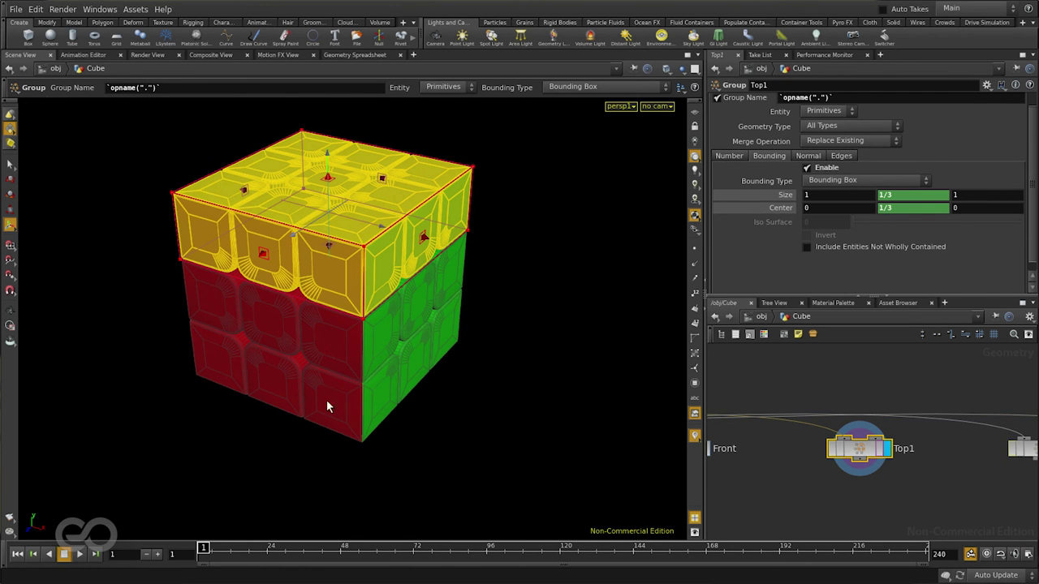
pyautogui.click(881, 209)
pyautogui.write('-')
pyautogui.press('Return')
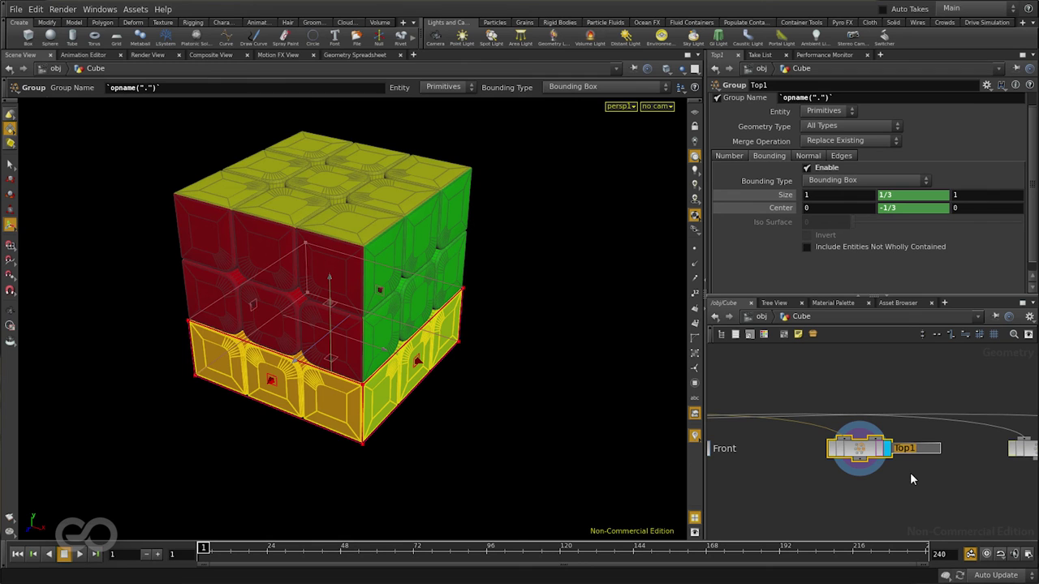
pyautogui.write('Bottom')
pyautogui.press('Return')
# Step: Display the copied Right group node, set its bounding box X center to -1/3, and rename it Left
pyautogui.scroll(-2, 852, 482)
pyautogui.scroll(3, 997, 471)
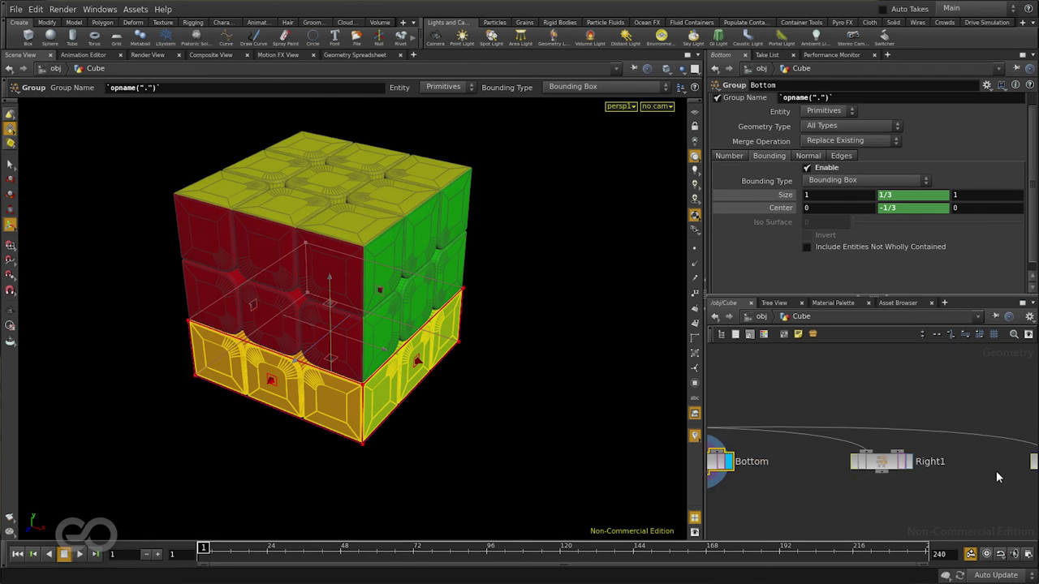
pyautogui.click(872, 460)
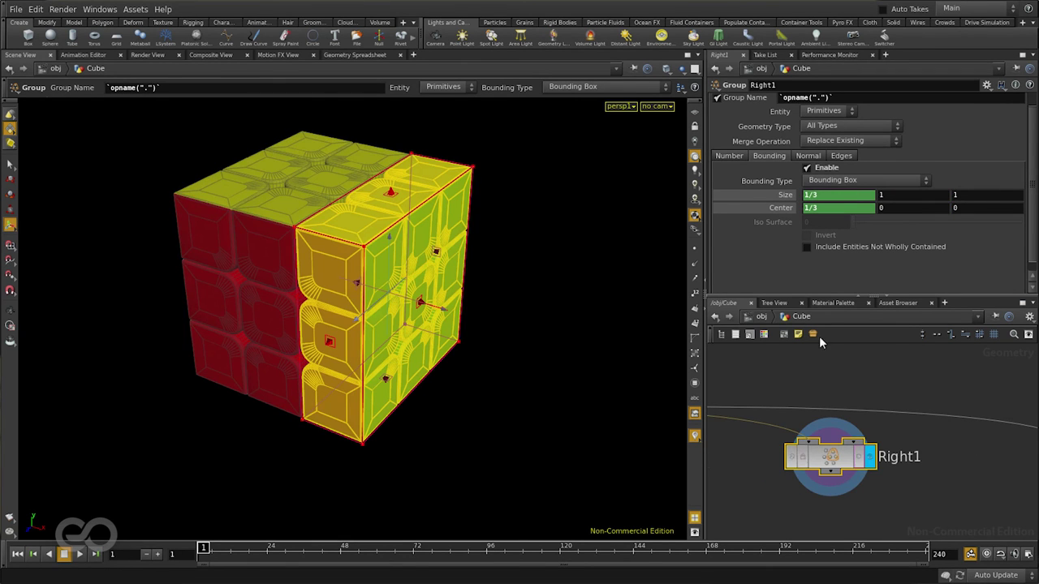
pyautogui.write('-')
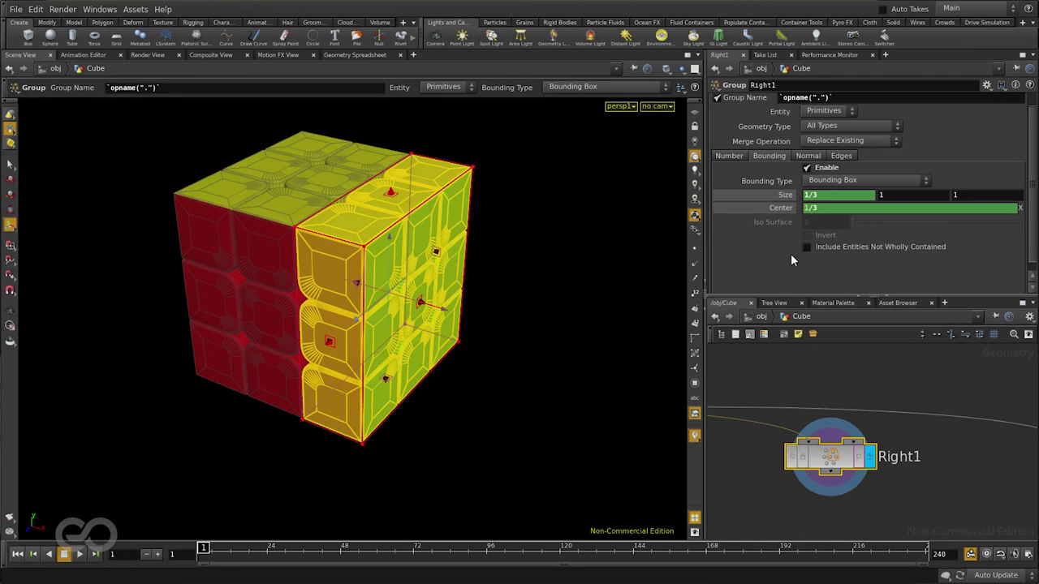
pyautogui.press('Return')
pyautogui.doubleClick(901, 456)
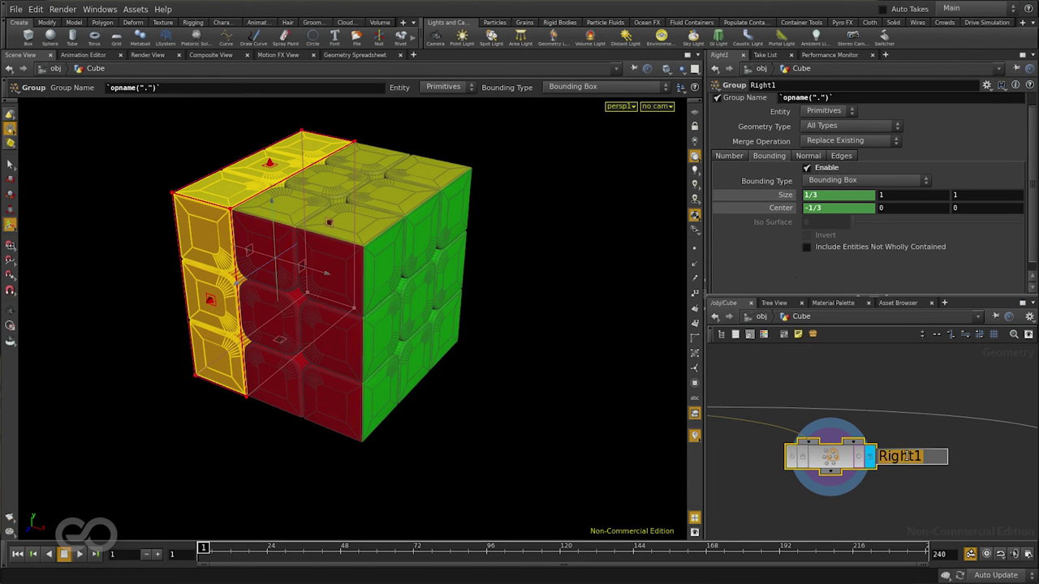
pyautogui.write('Left')
pyautogui.press('Return')
# Step: Rename the copied Front group node as Back and set its bounding box Z center to -1/3
pyautogui.scroll(-4, 760, 464)
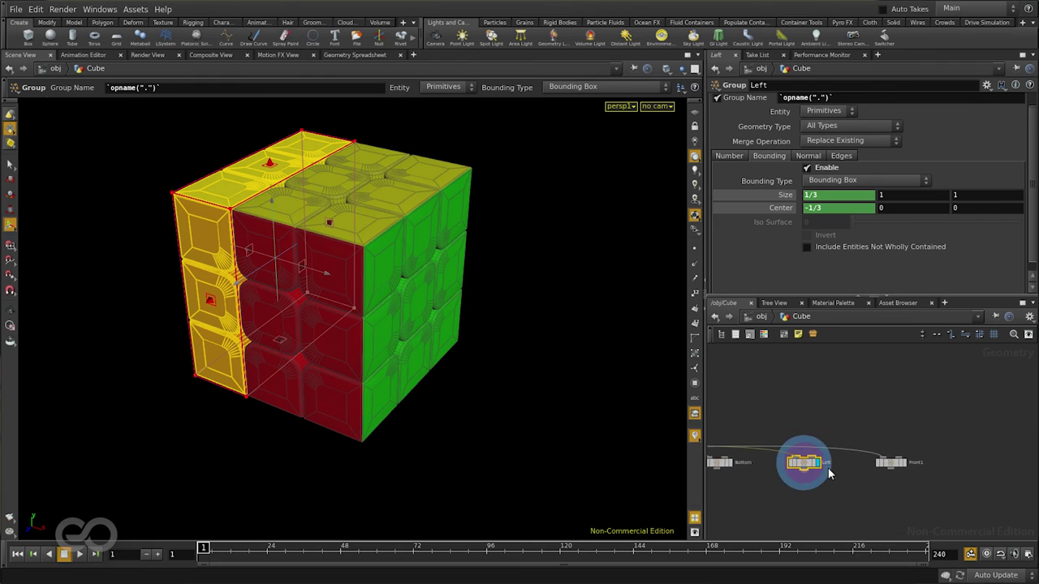
pyautogui.scroll(6, 881, 472)
pyautogui.scroll(-5, 878, 472)
pyautogui.scroll(4, 890, 472)
pyautogui.doubleClick(846, 497)
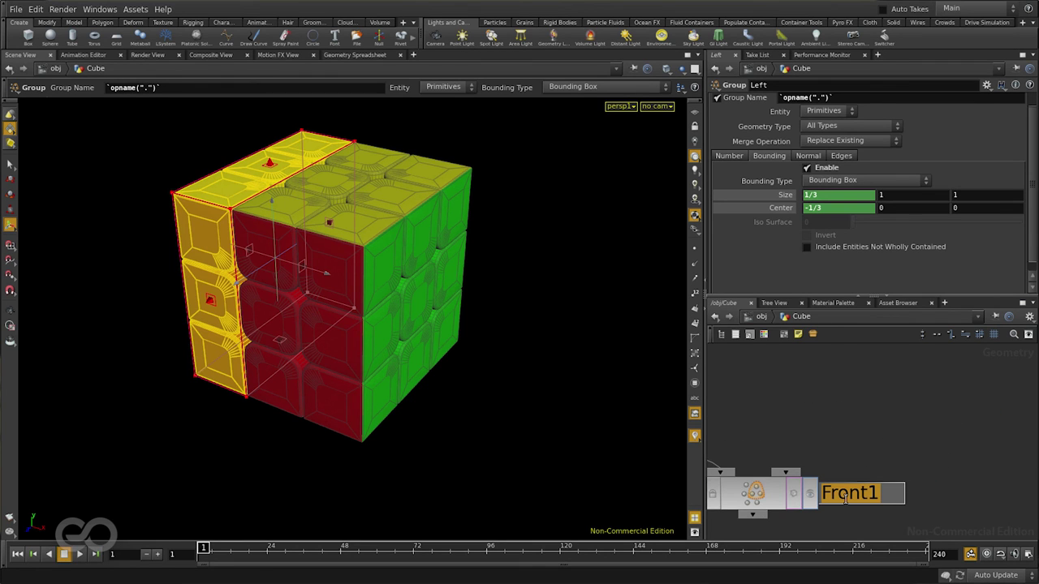
pyautogui.write('Back')
pyautogui.press('Return')
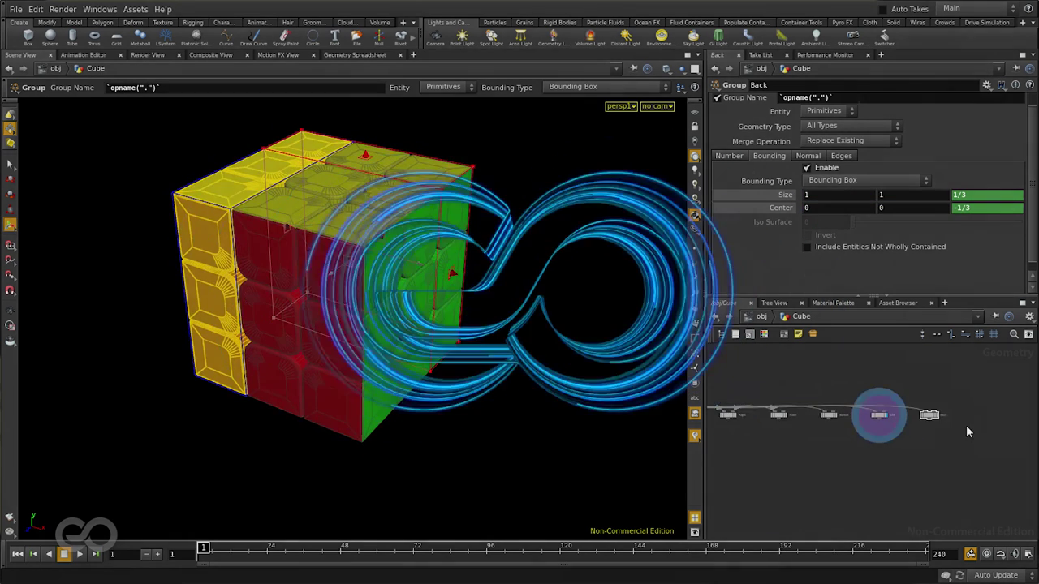
pyautogui.scroll(-3, 965, 427)
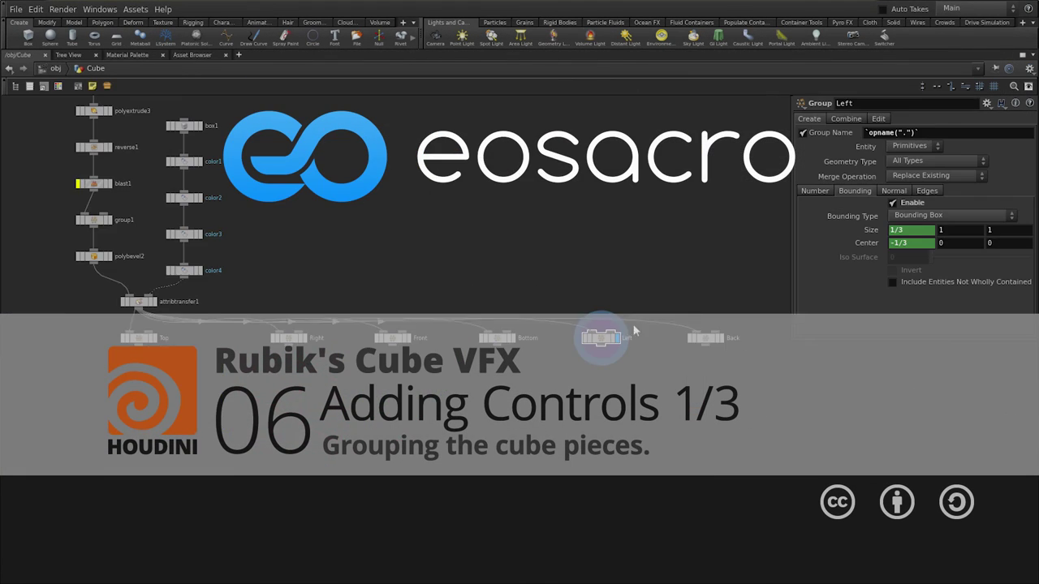
pyautogui.click(695, 341)
pyautogui.scroll(5, 490, 438)
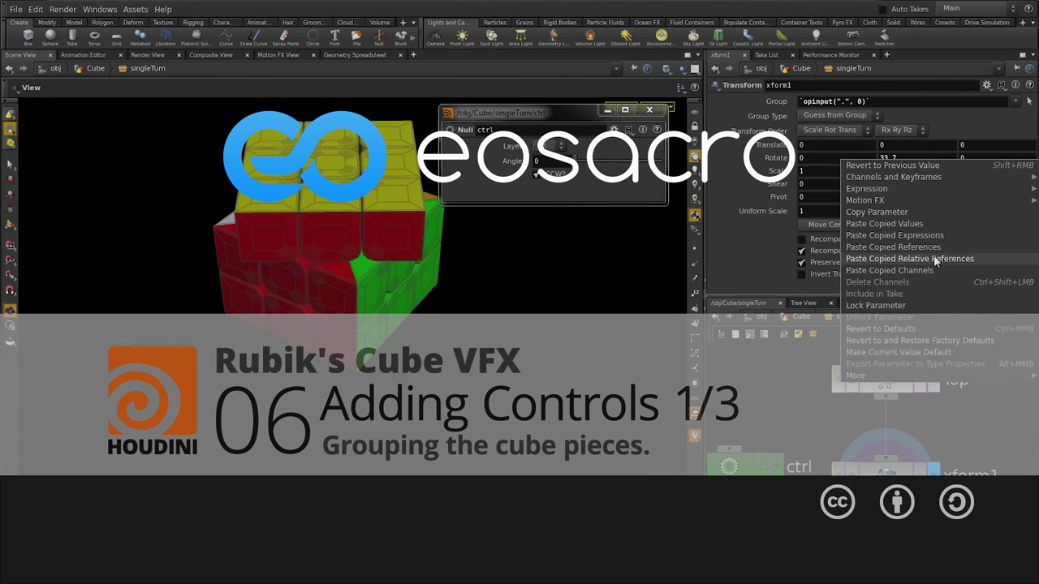
pyautogui.click(908, 258)
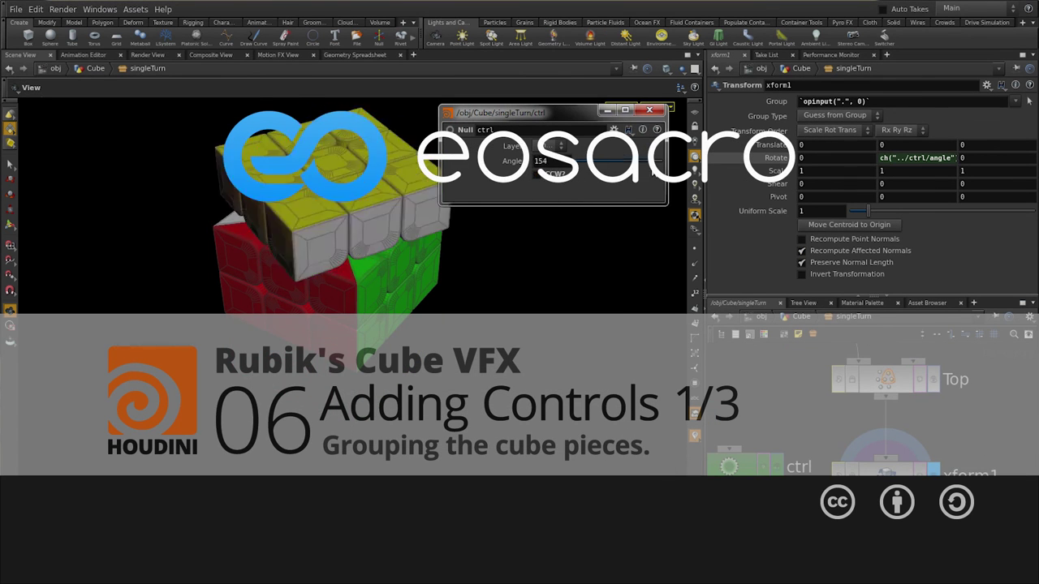
pyautogui.click(537, 176)
pyautogui.rightClick(844, 276)
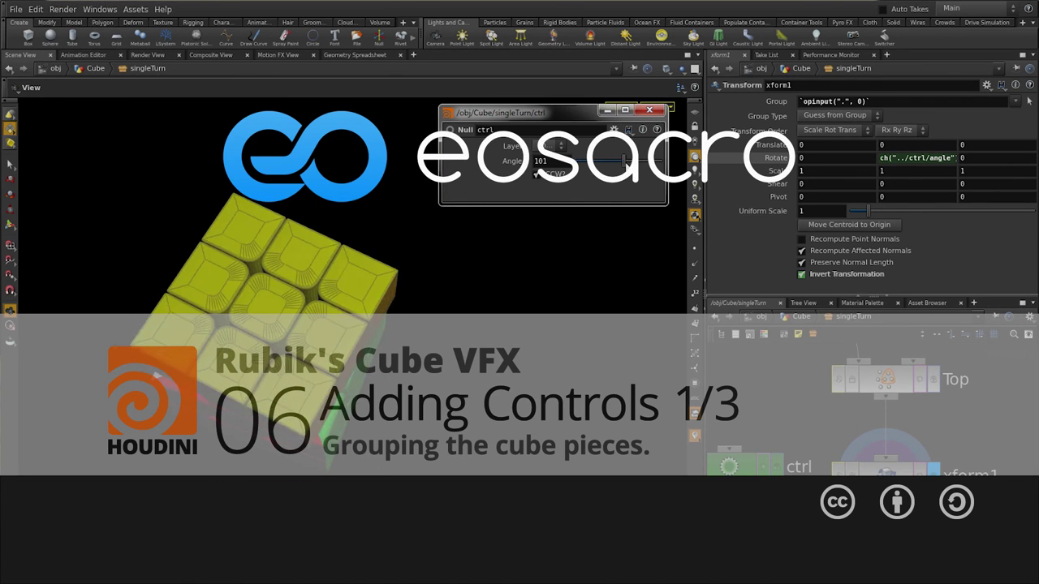
pyautogui.click(824, 158)
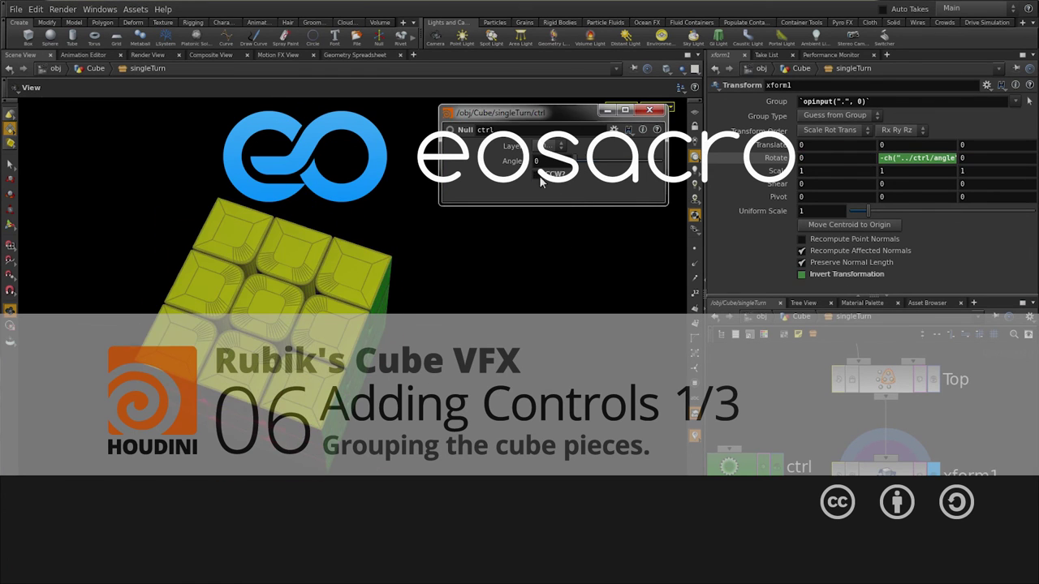